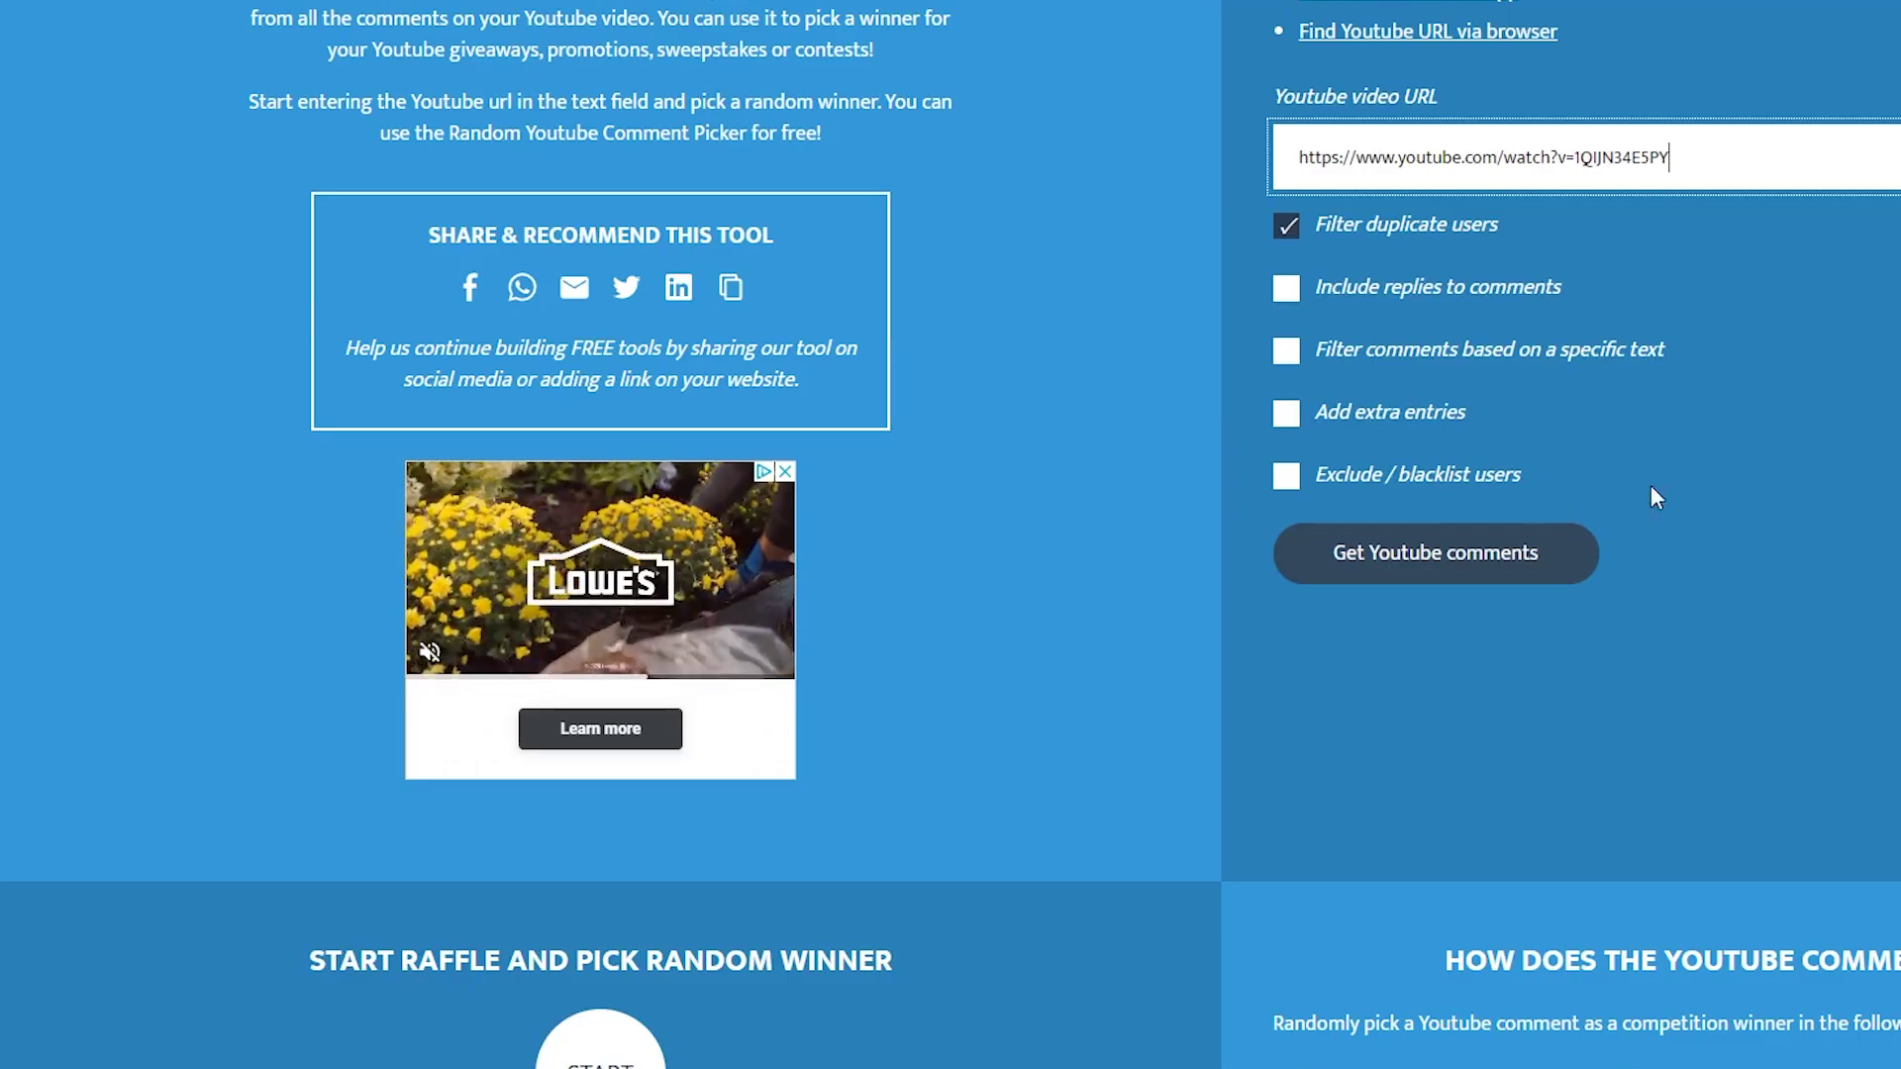
- Fetch the comments of the entered YouTube video with duplicate users filtered, and run the raffle to pick a random winner
click(1442, 556)
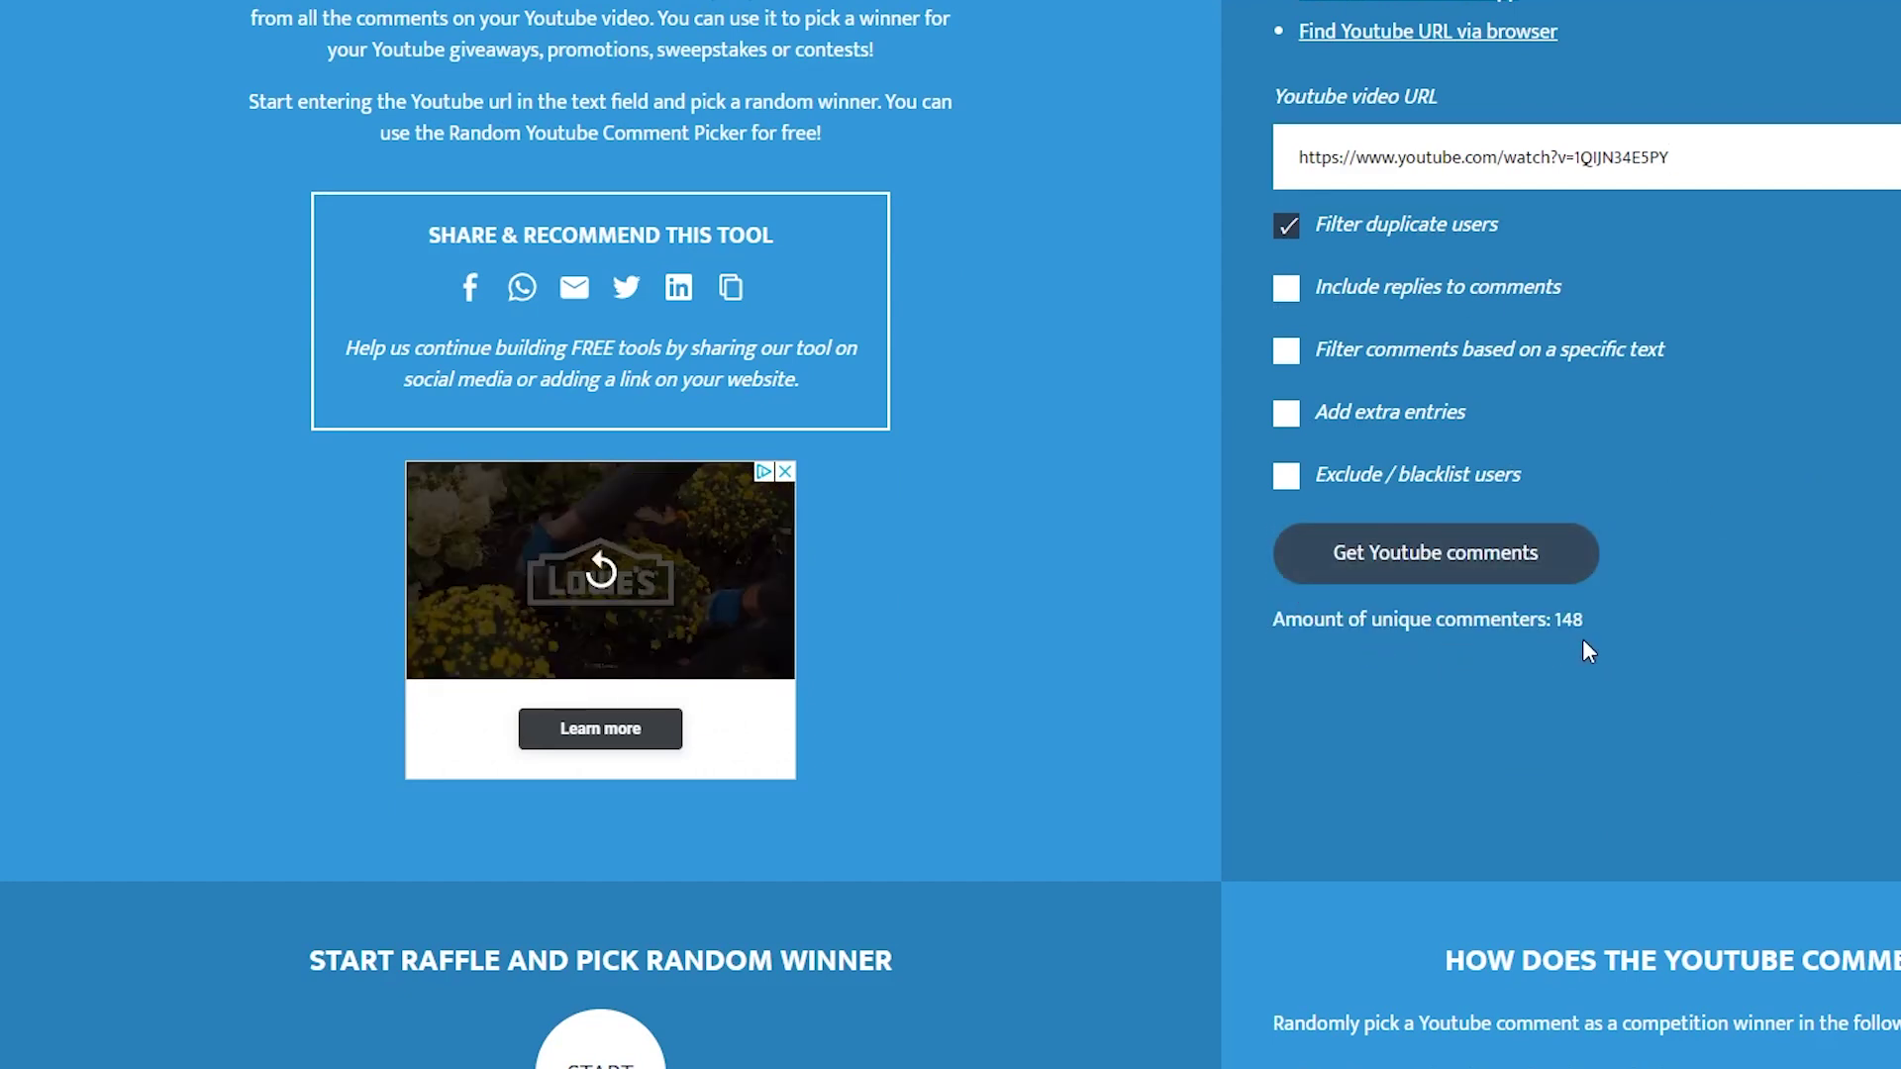
scroll(1582, 643, down, 1)
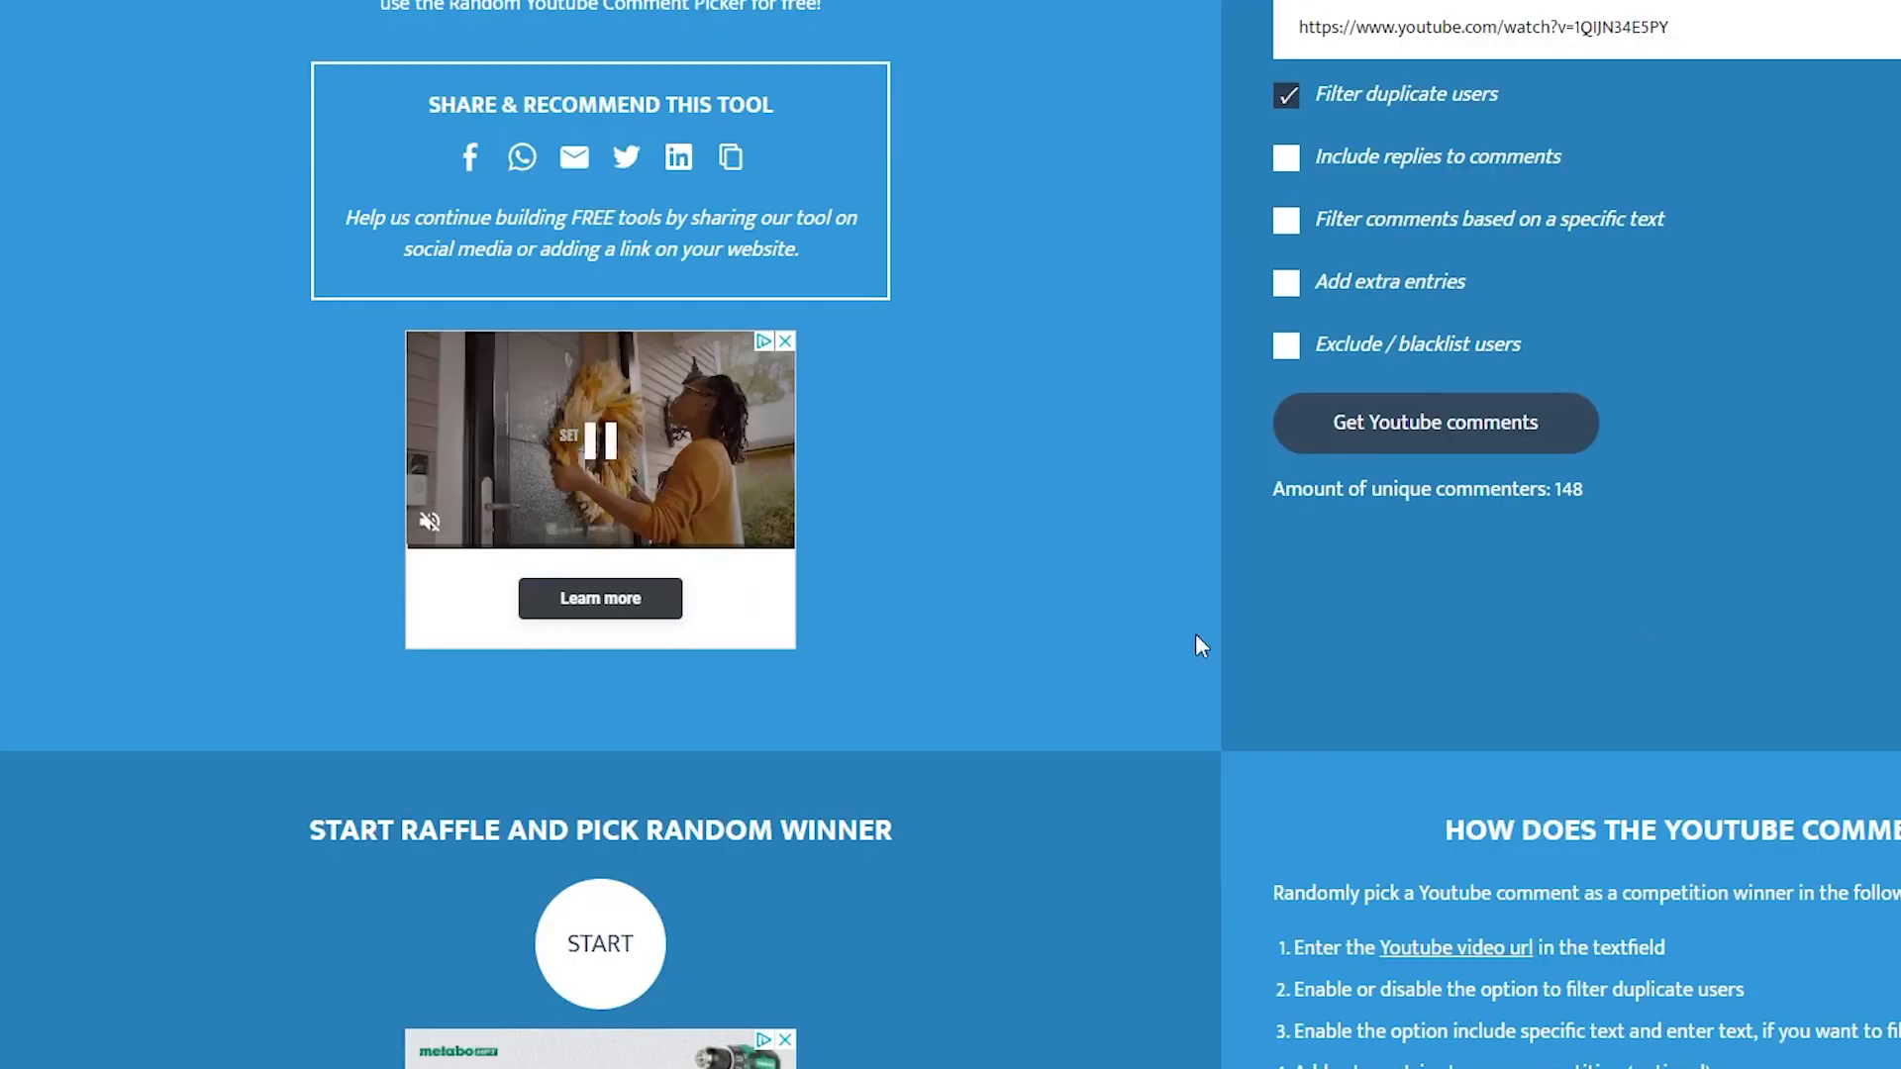
scroll(1196, 636, down, 2)
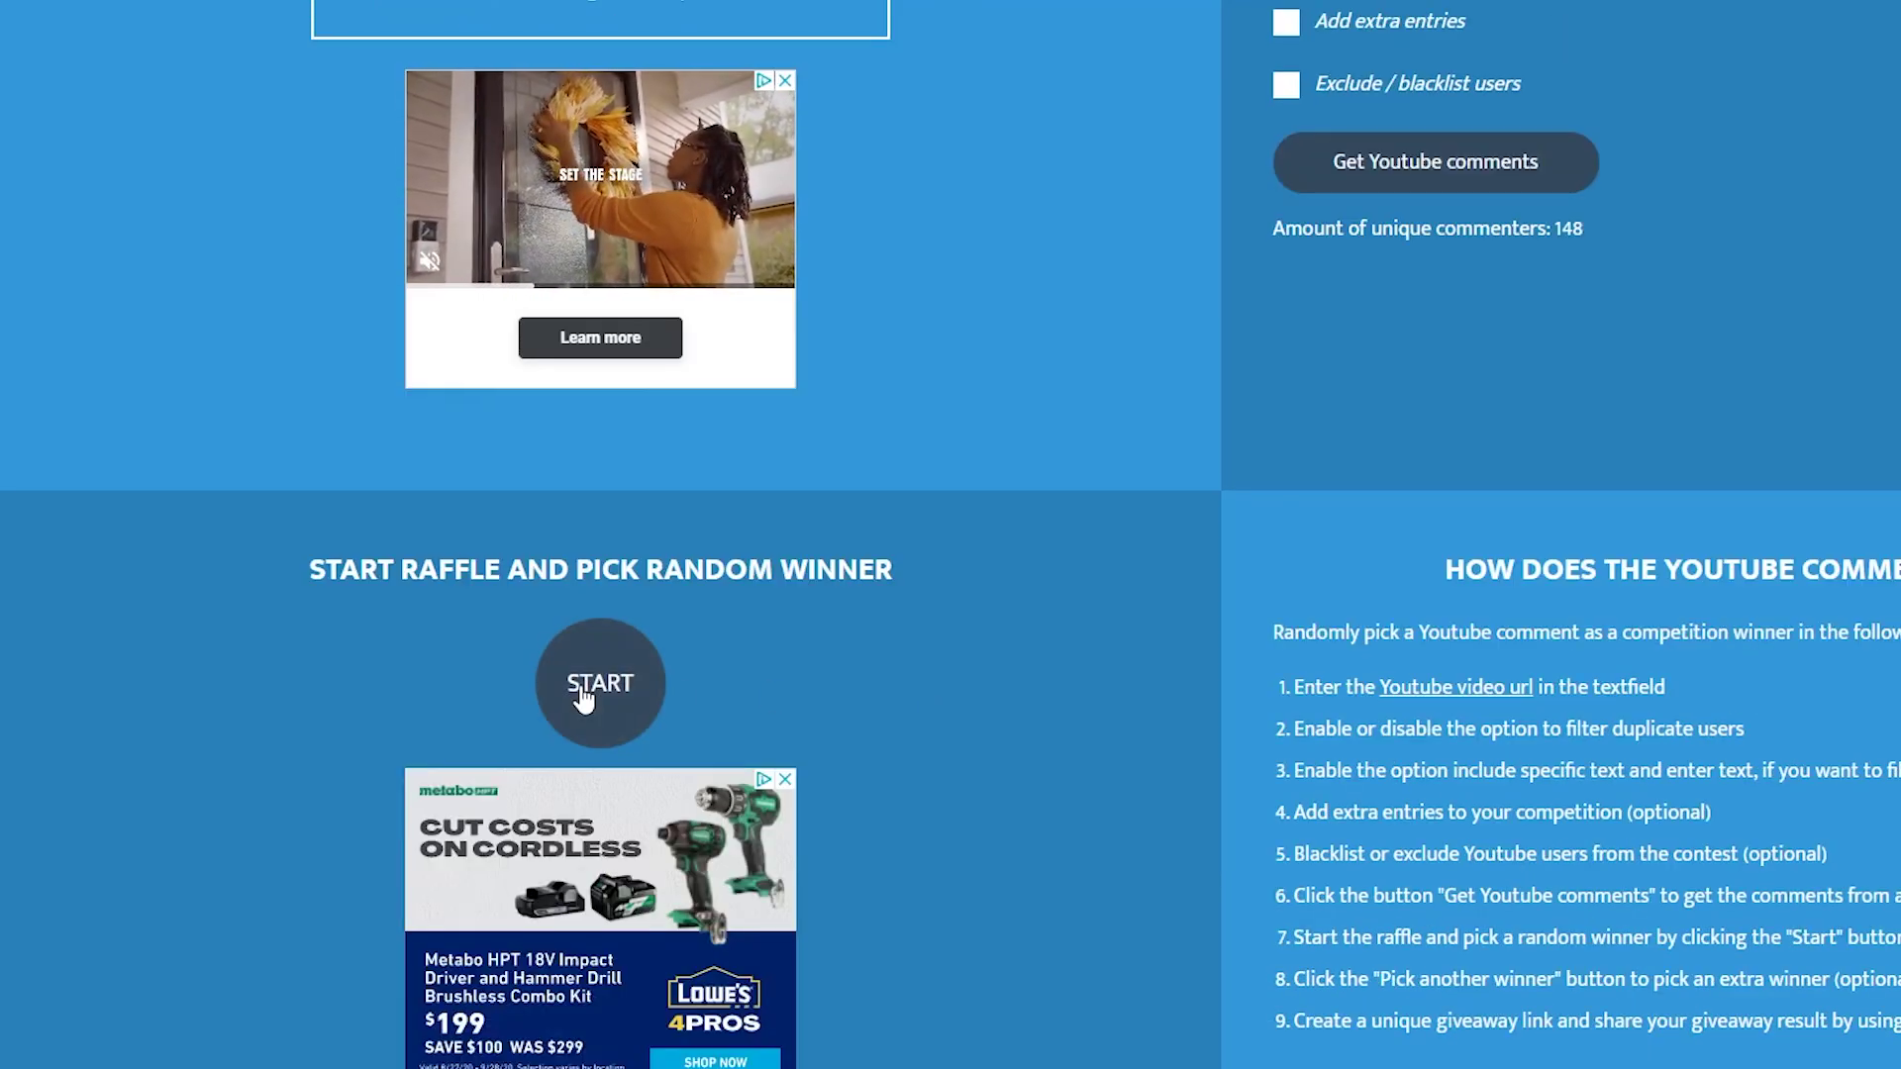
click(583, 693)
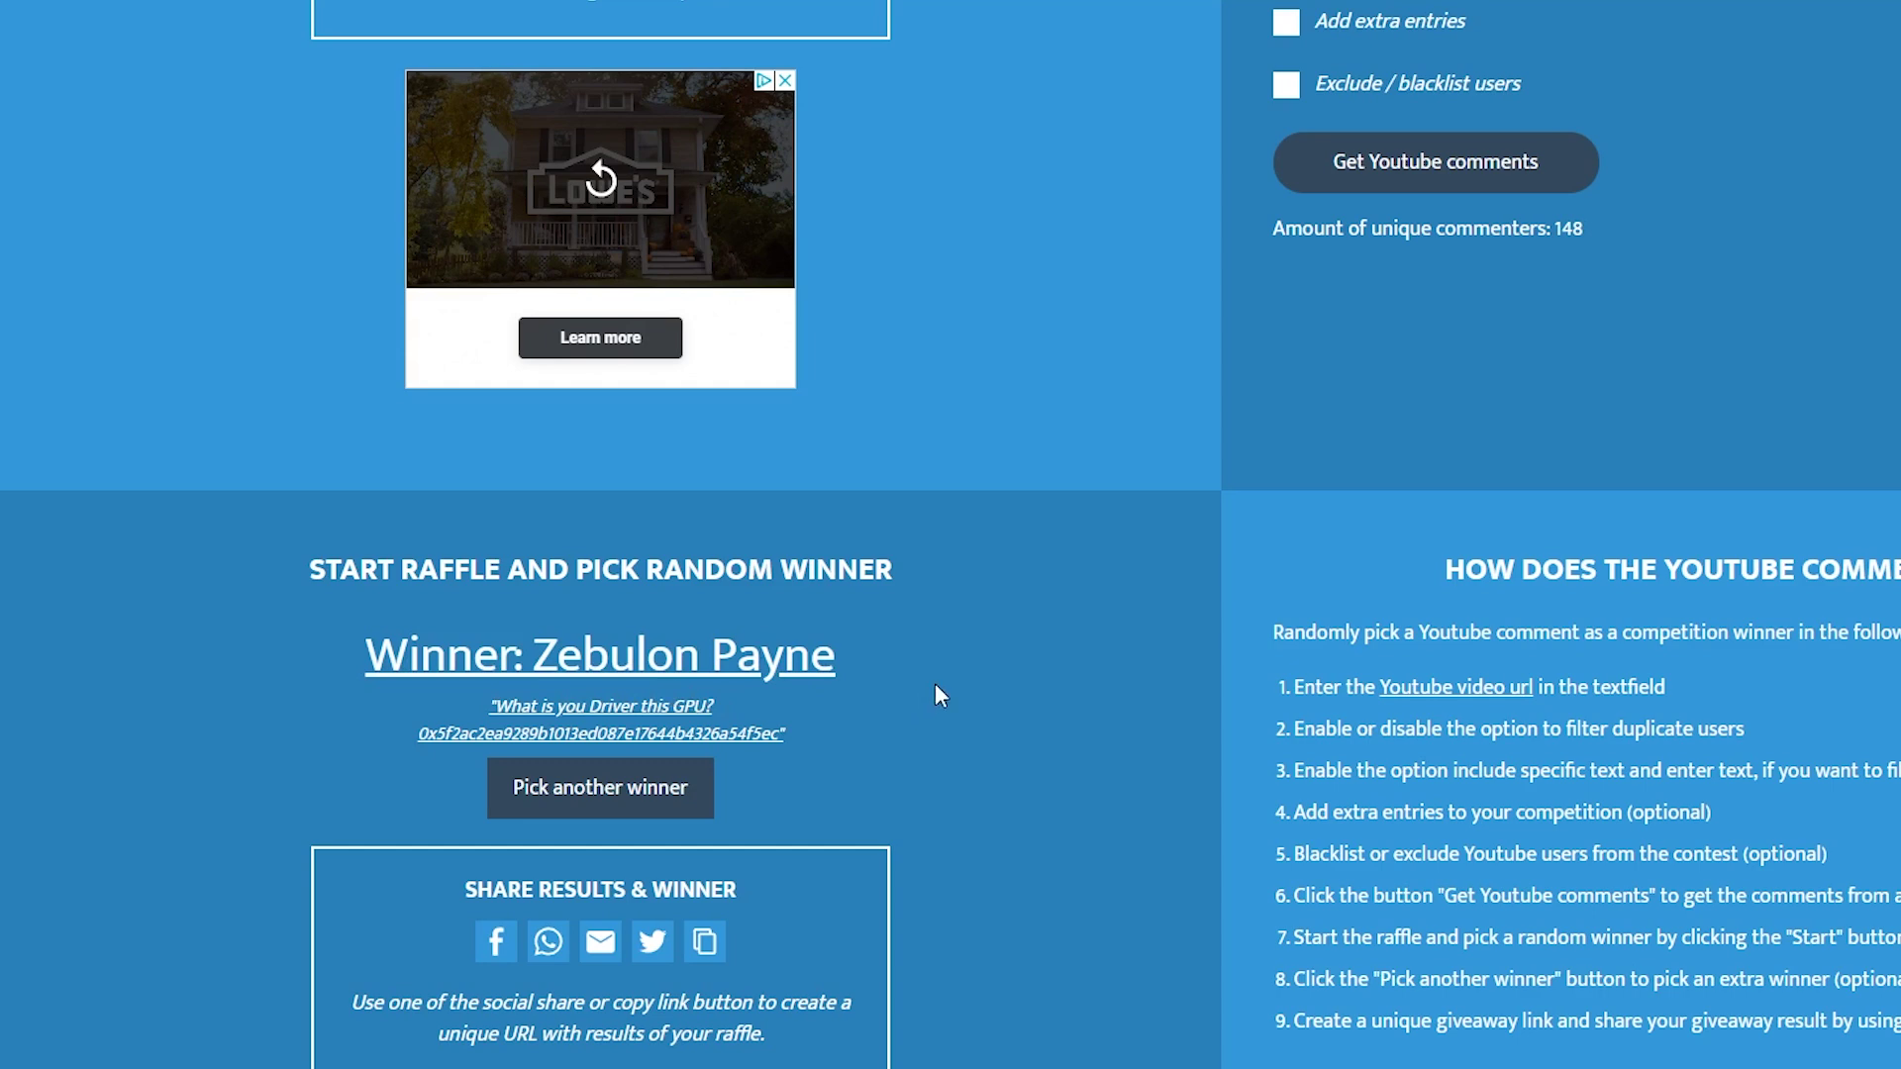
- Review the raffle result and pick another winner
scroll(1008, 649, up, 3)
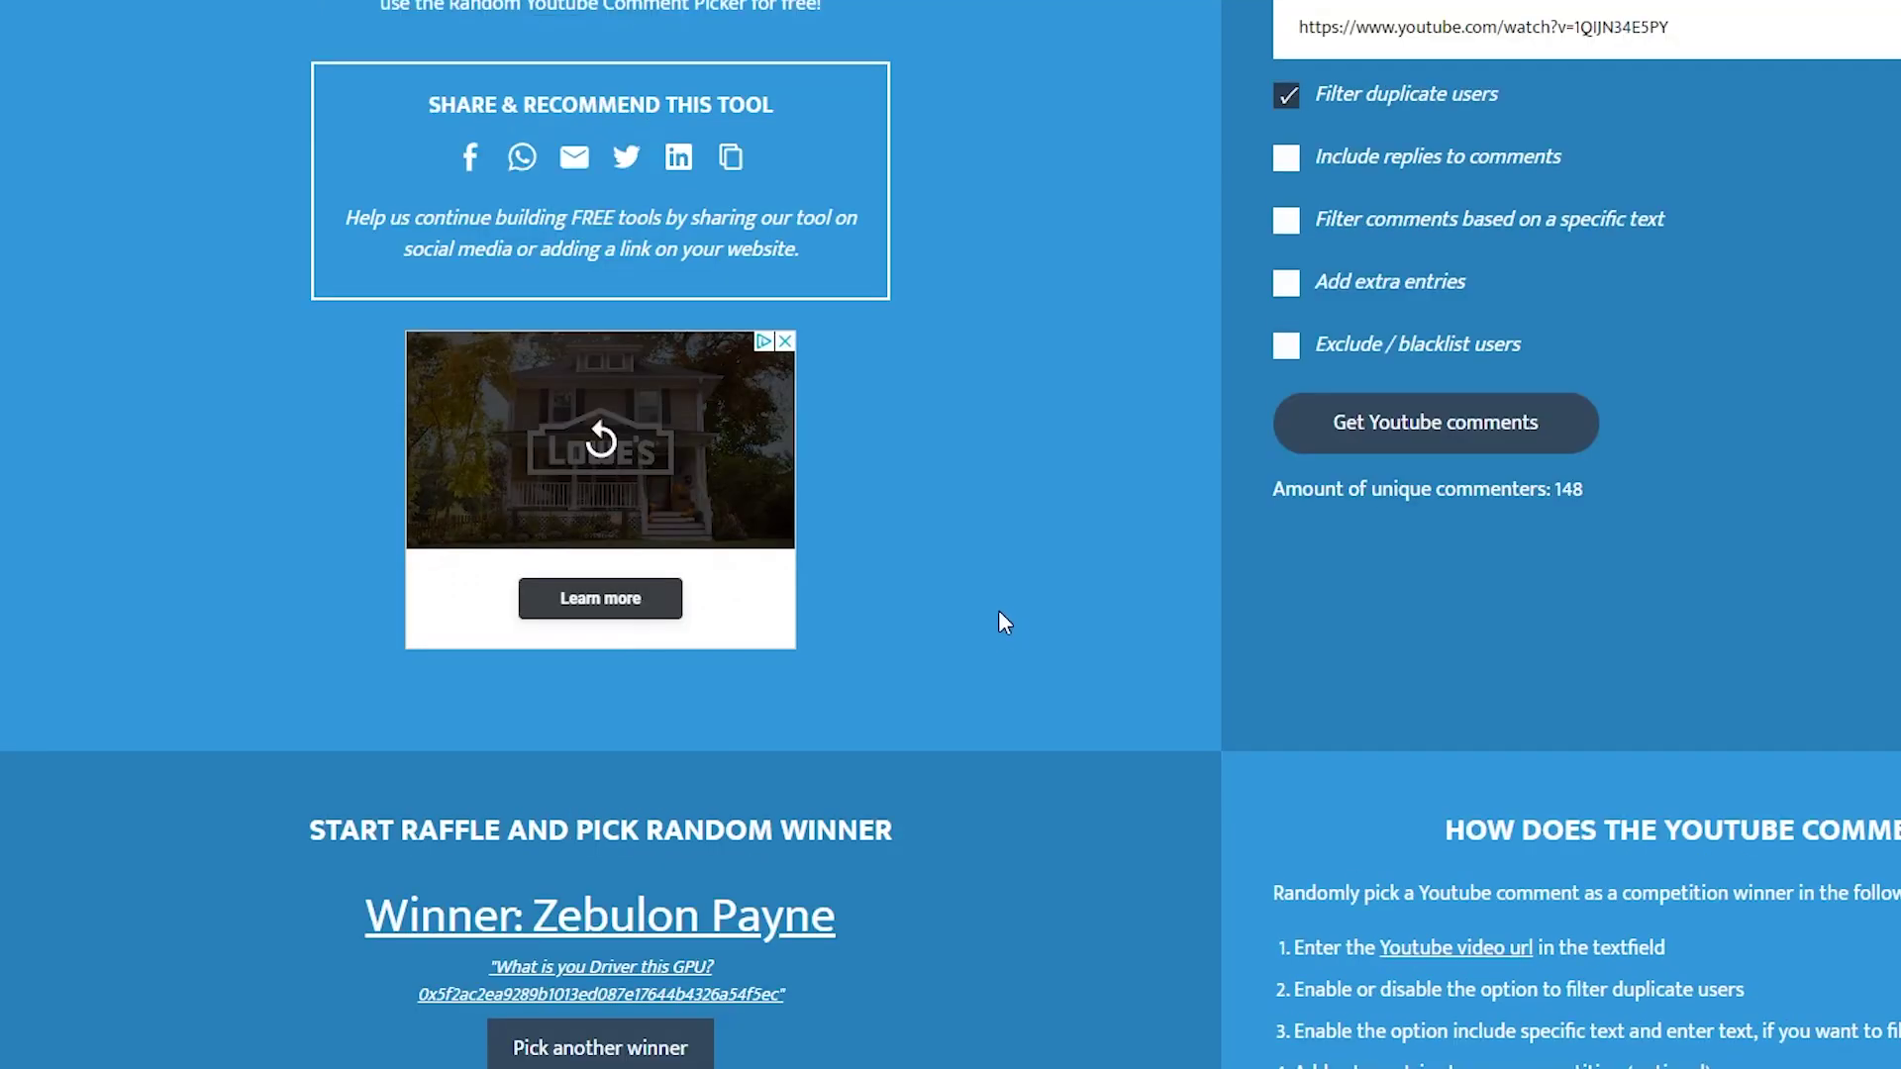
scroll(998, 622, up, 3)
scroll(1002, 621, down, 6)
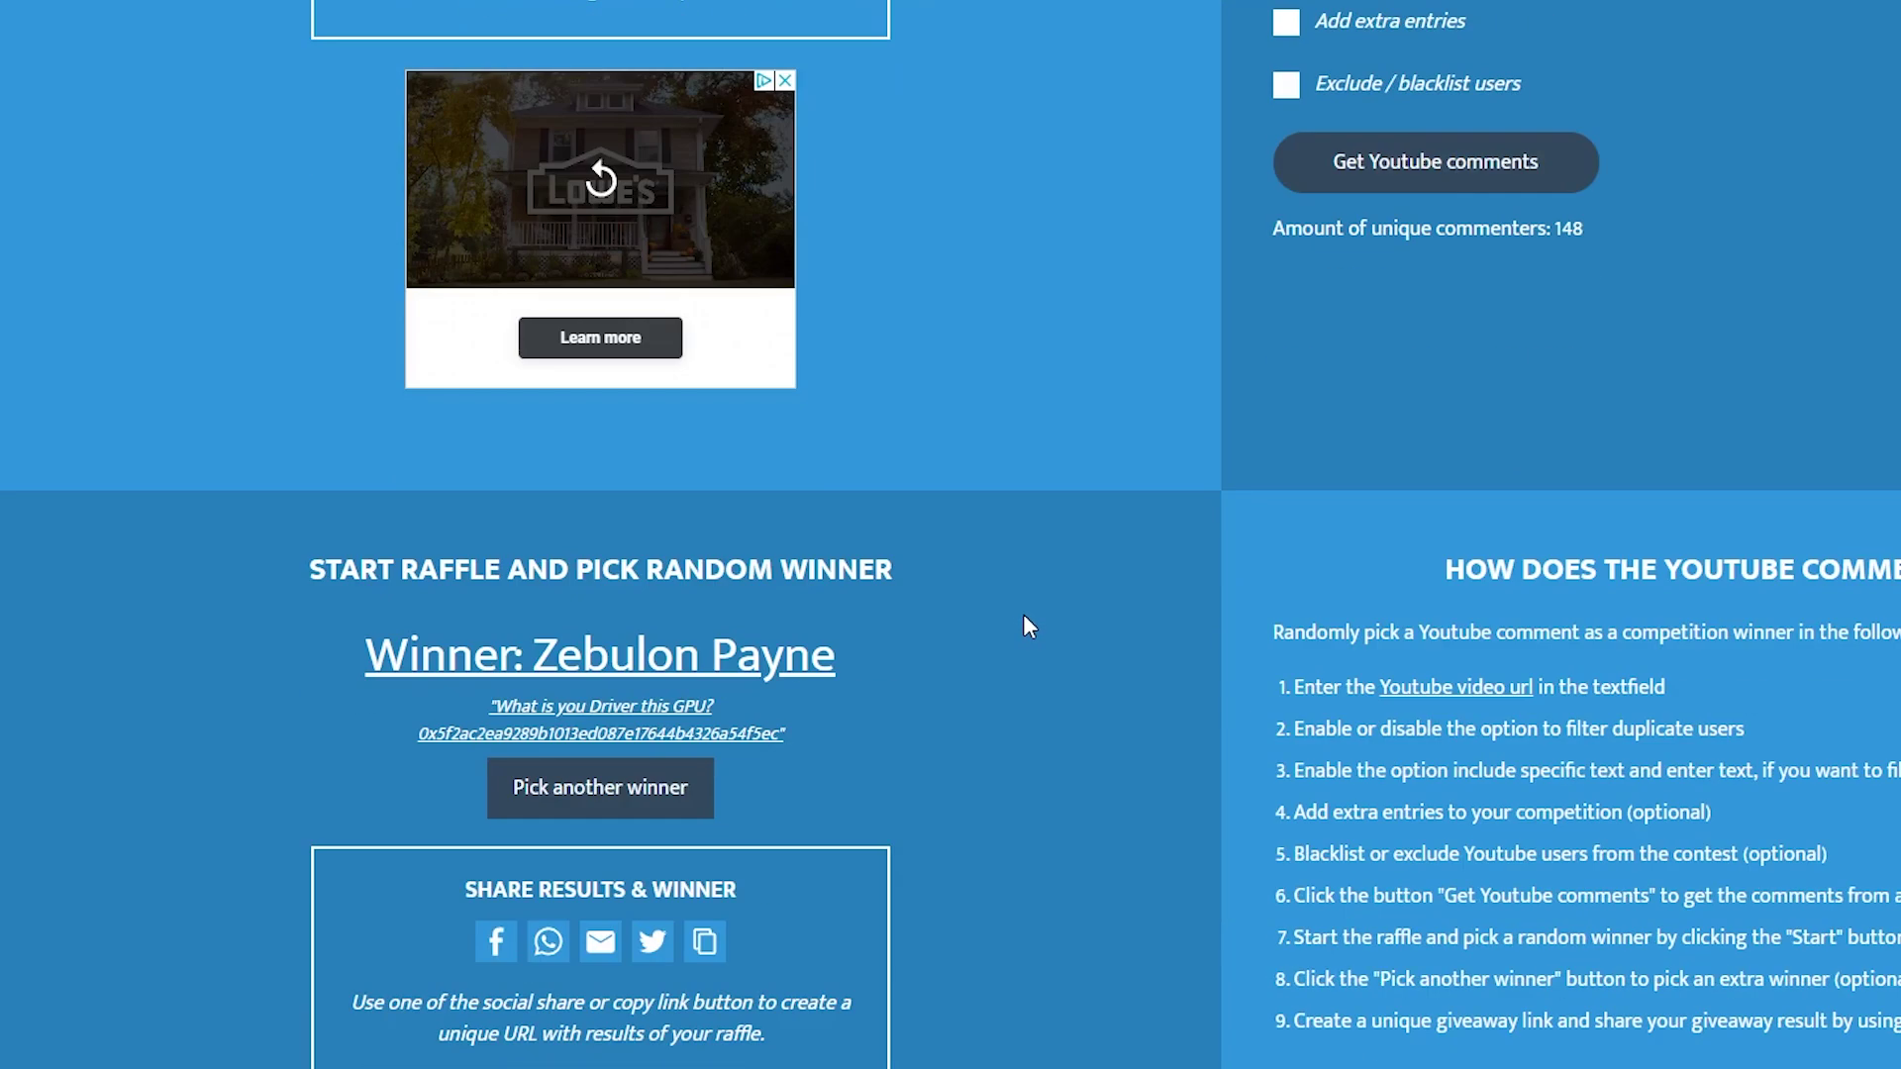
scroll(1024, 616, down, 3)
scroll(1024, 614, up, 2)
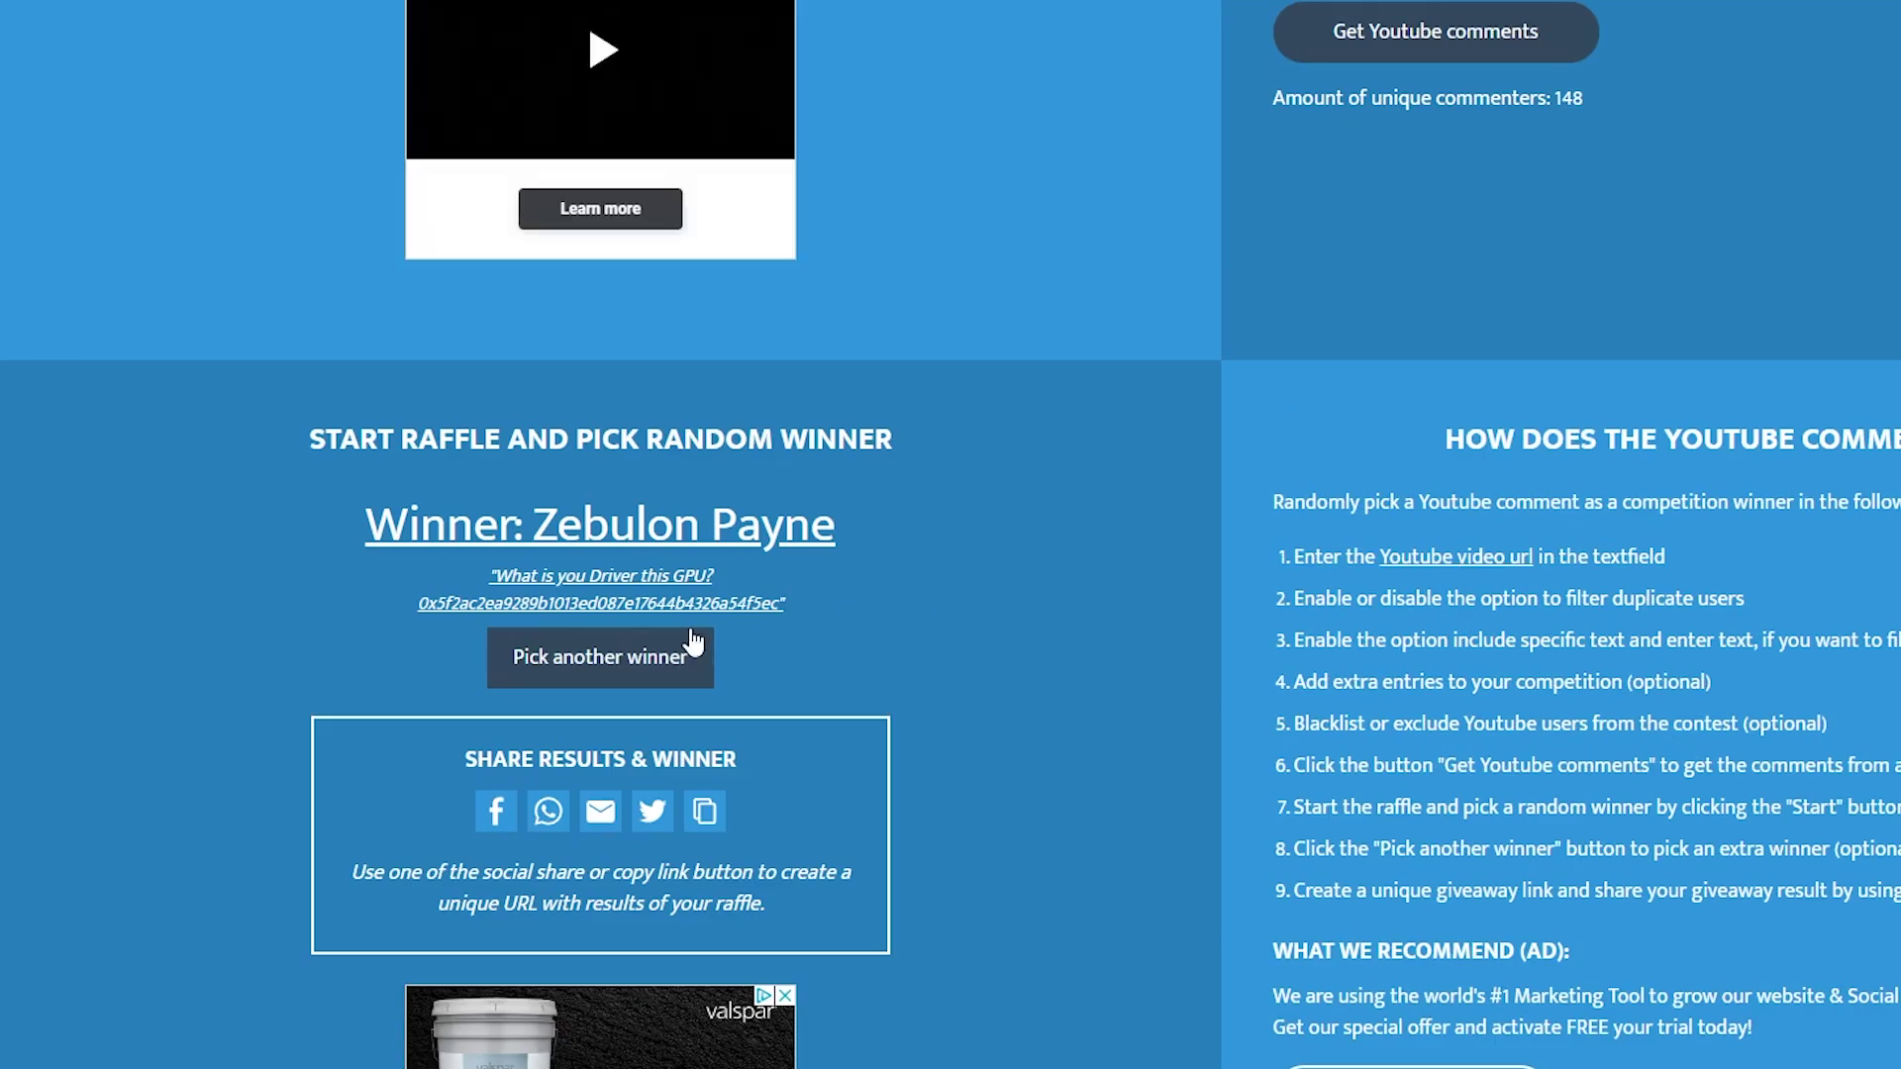
click(640, 657)
click(606, 555)
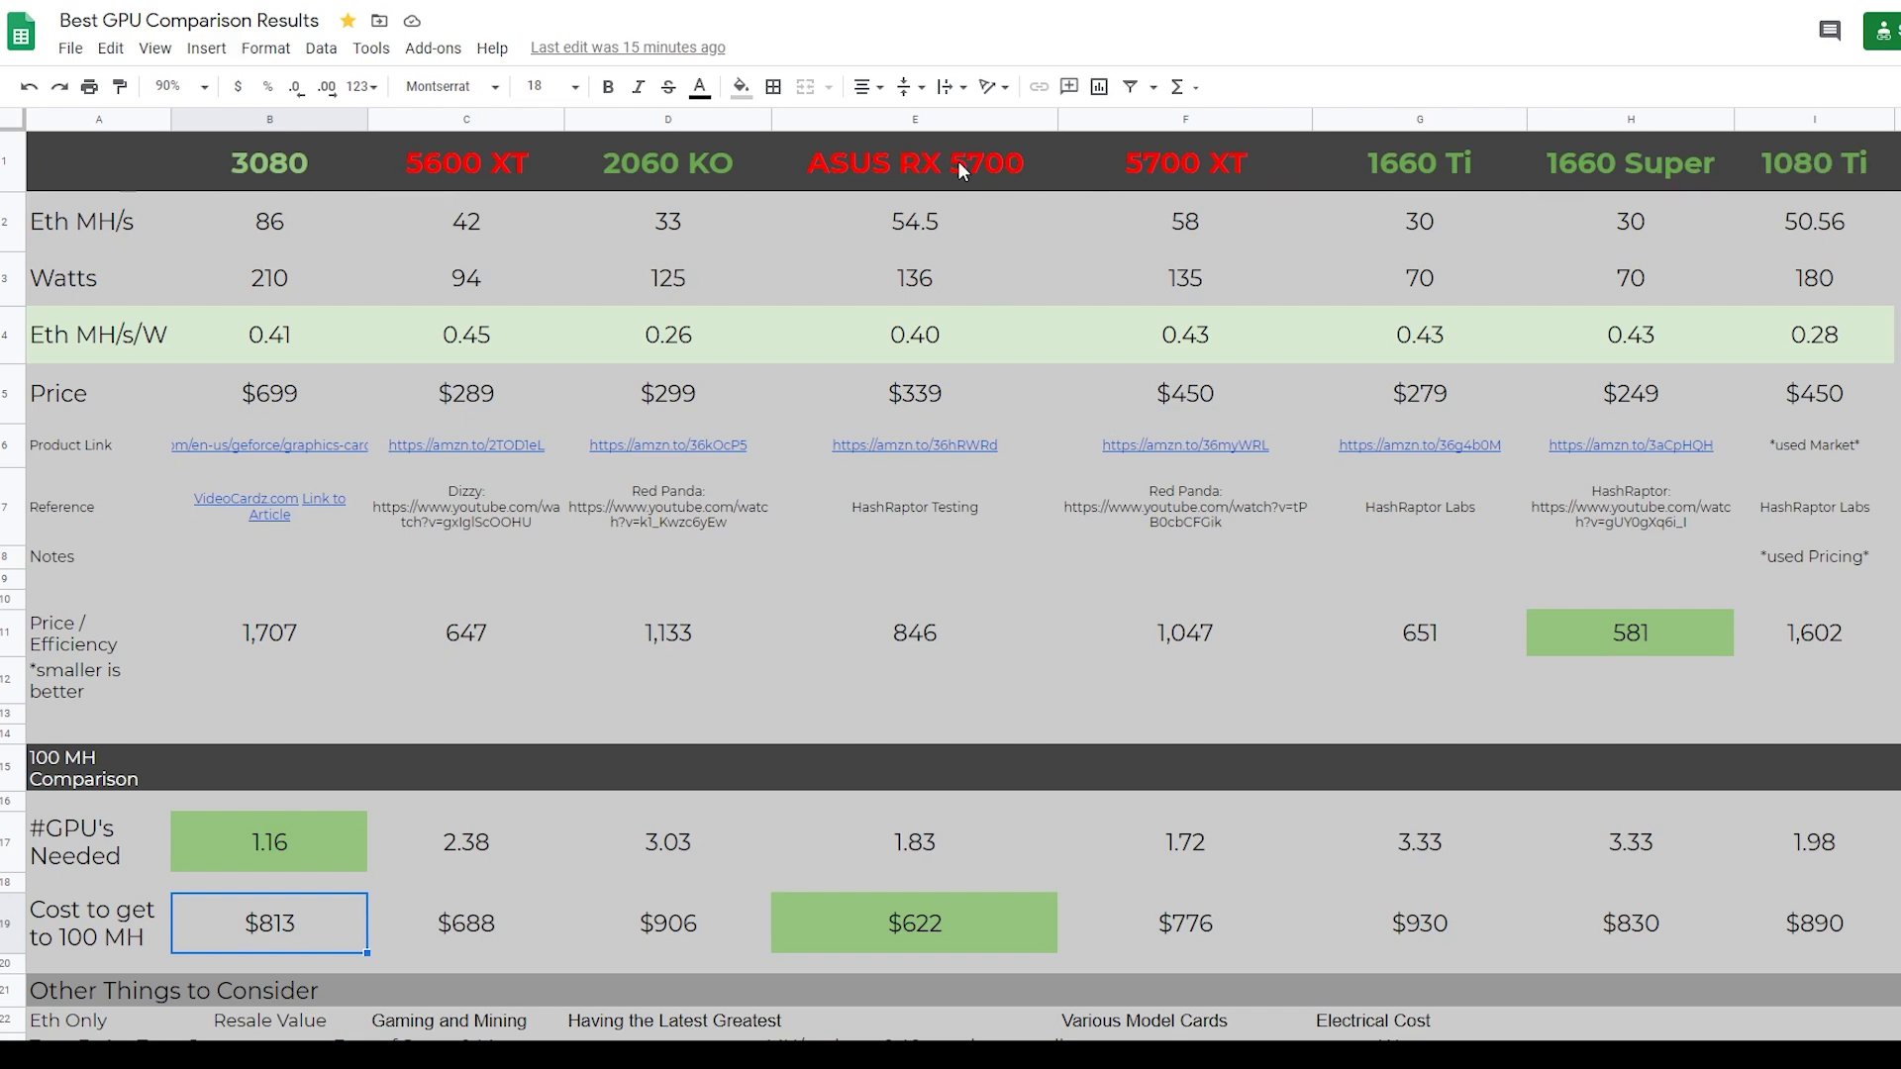
- Switch to the Best GPU Comparison Results sheet and examine the 2060 KO and 3080 power and efficiency figures, plus the 3080's reference links
click(670, 120)
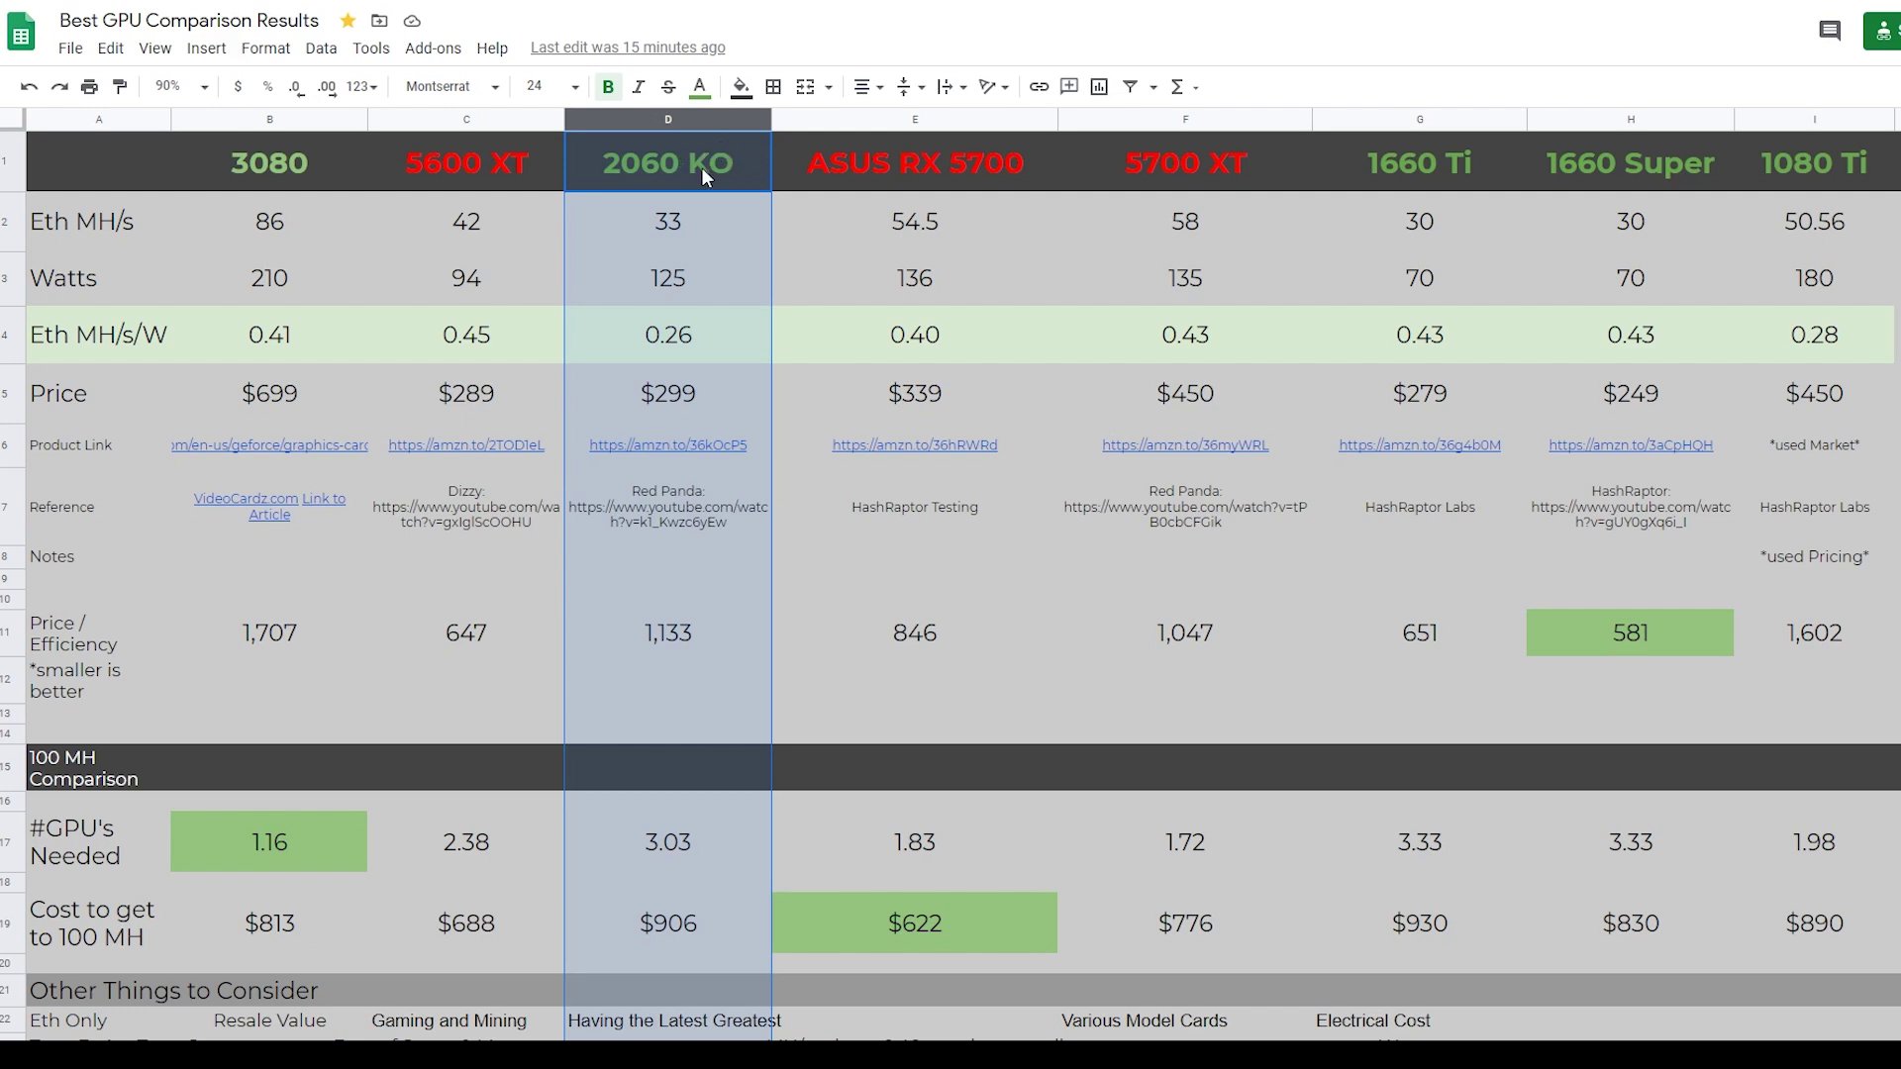
click(682, 406)
click(692, 342)
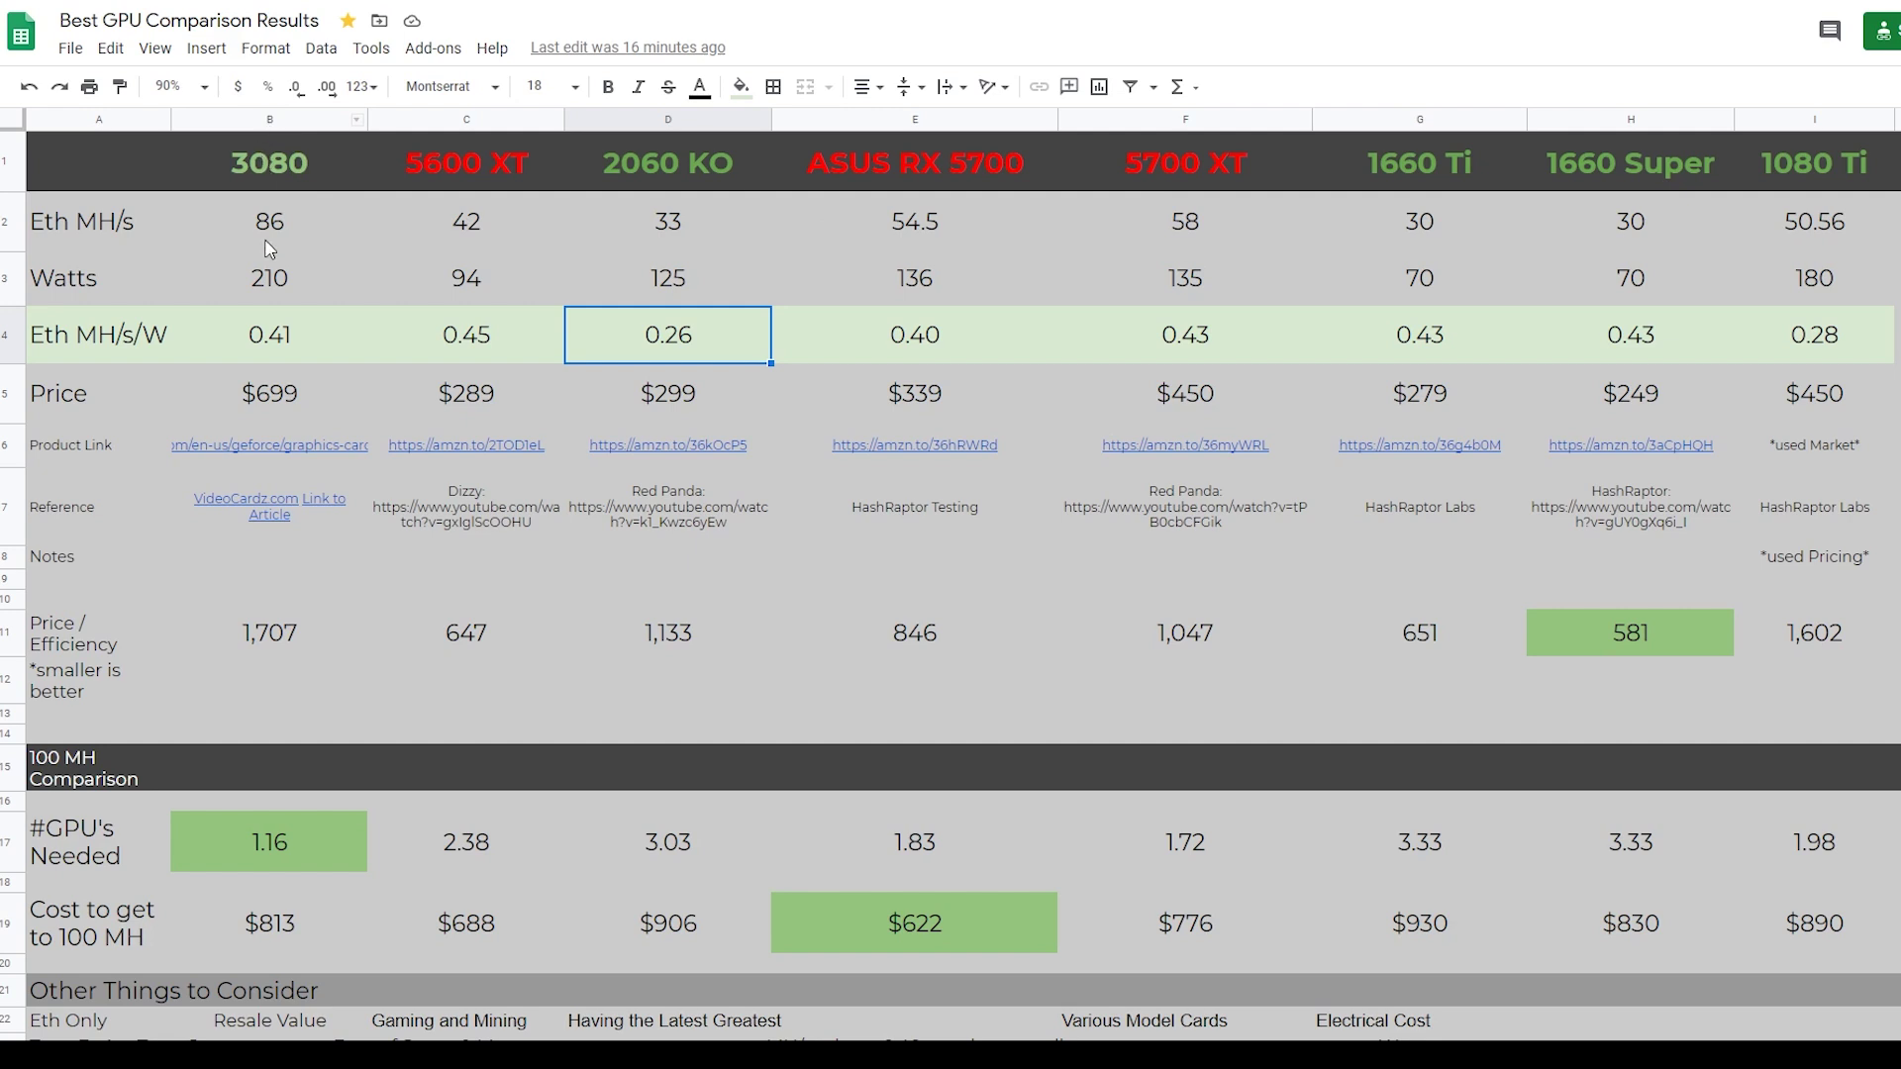
click(263, 290)
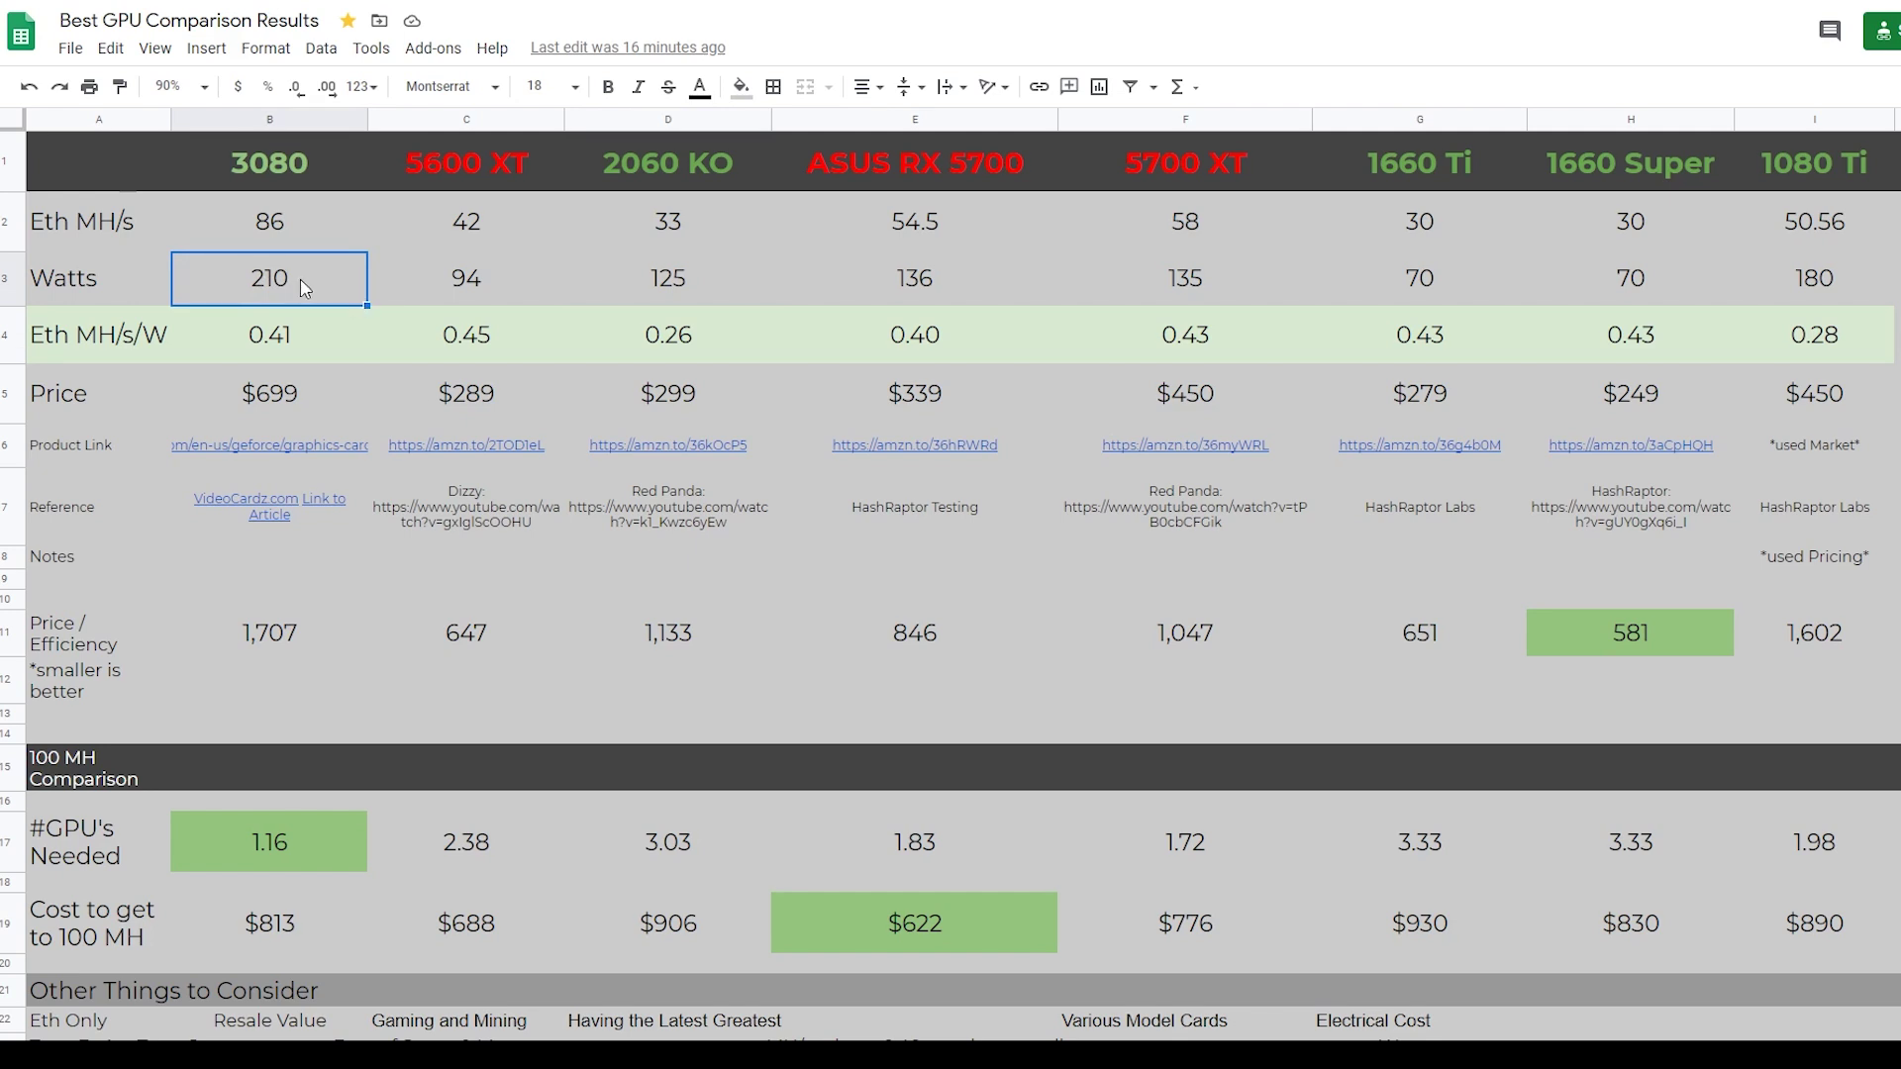
click(315, 344)
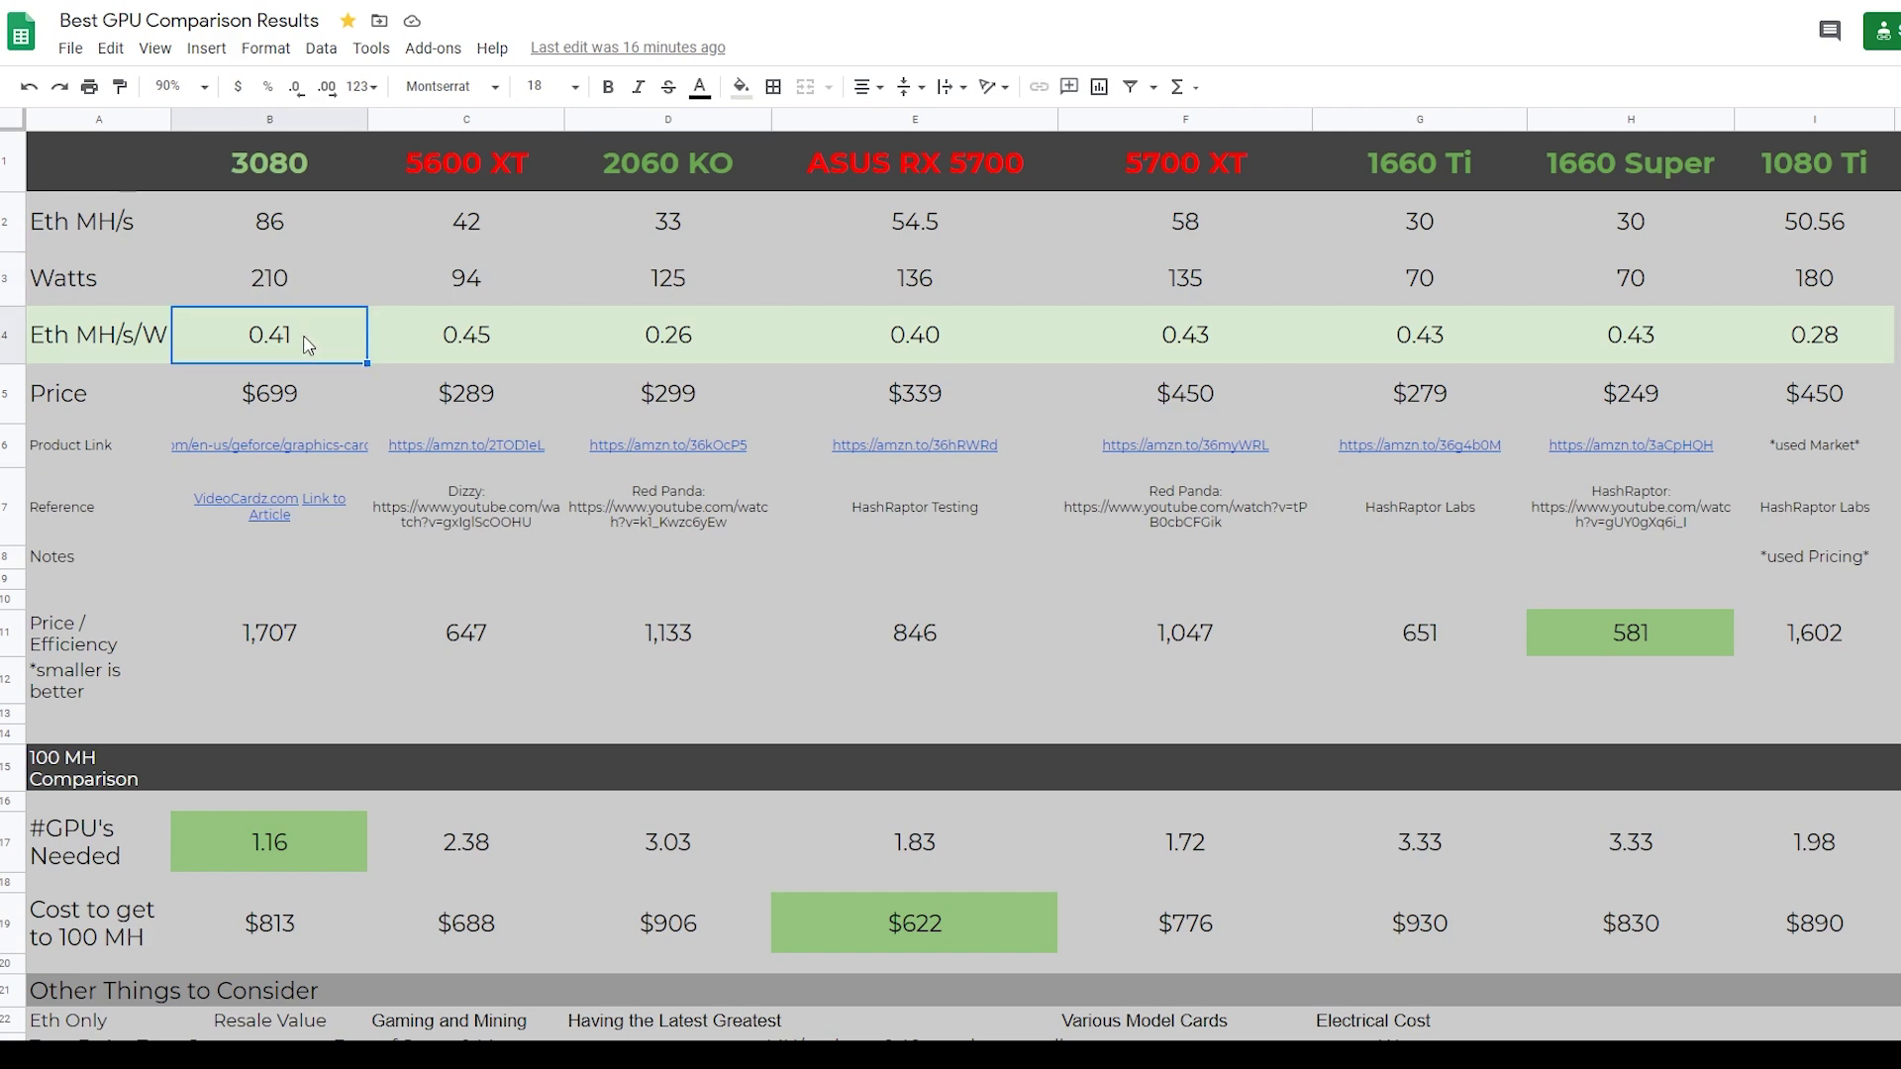
key(Down)
key(Up)
mouse_move(330, 507)
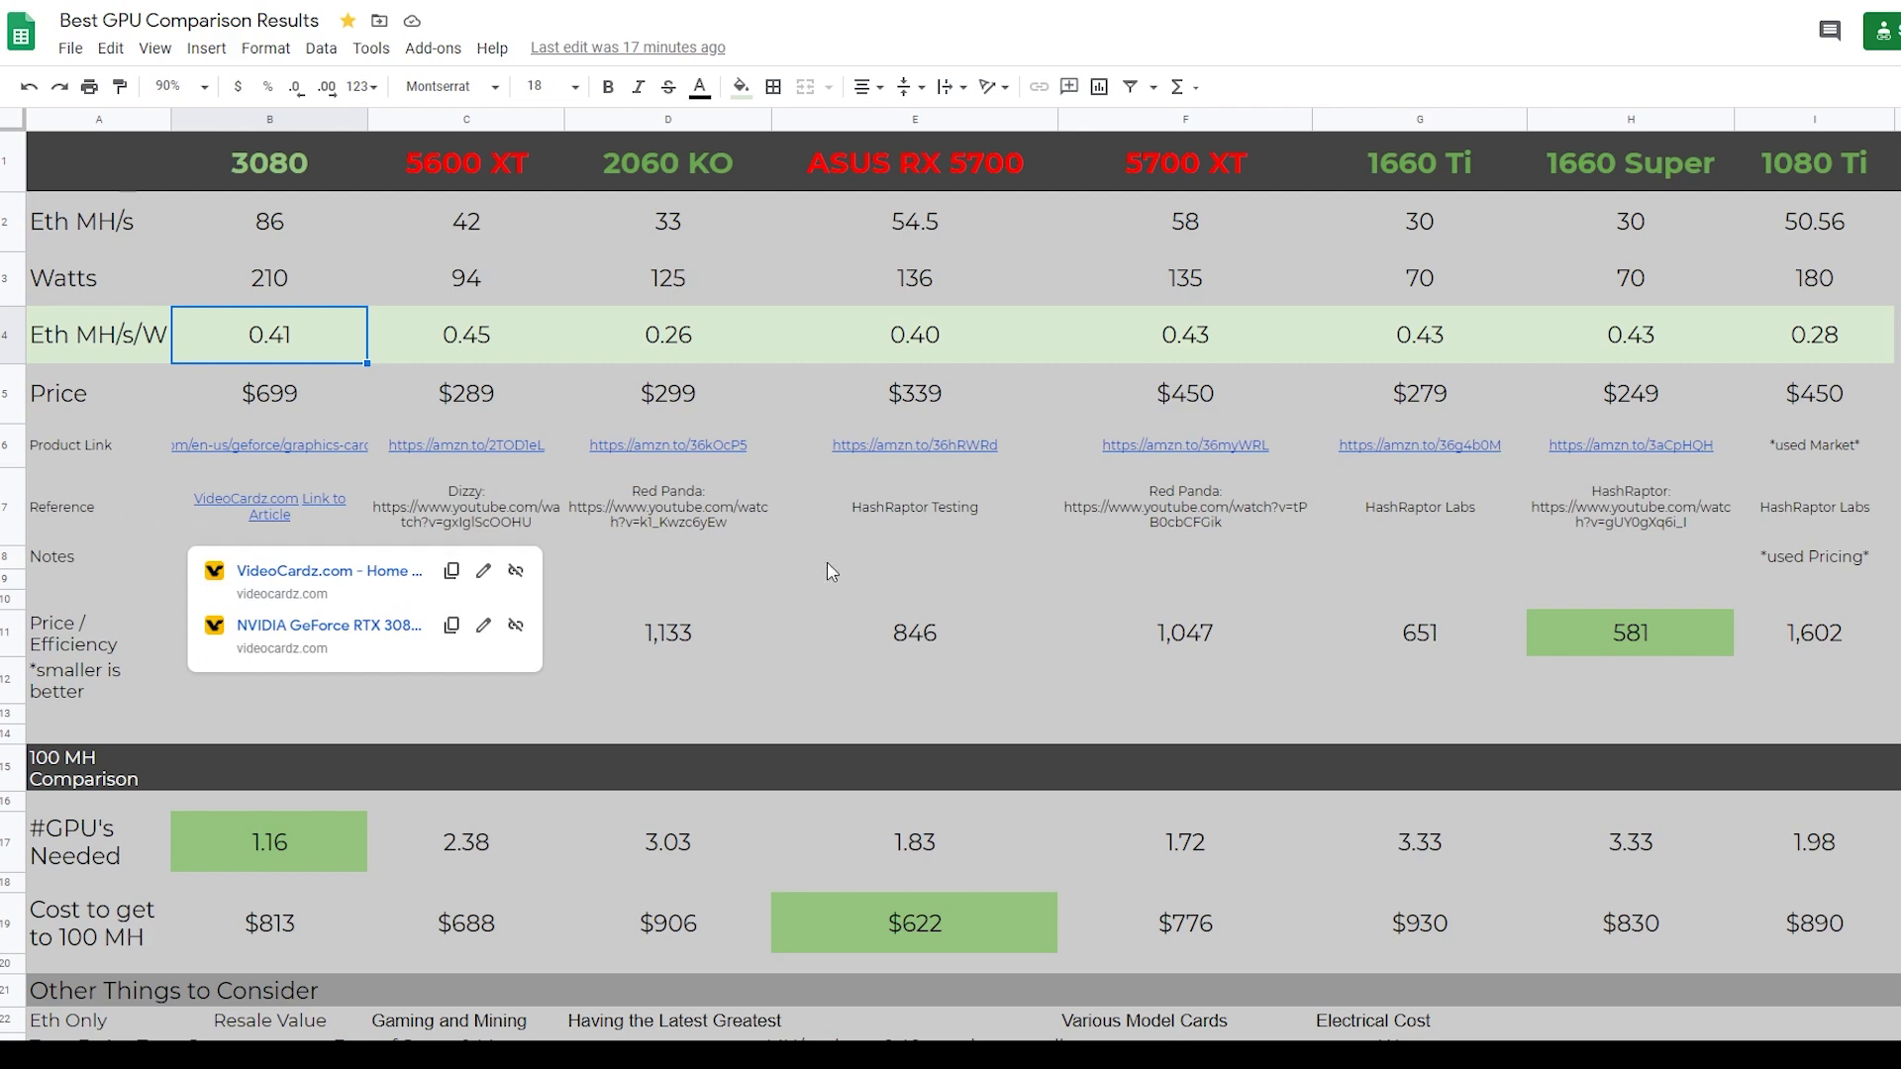
- Compare the Price / Efficiency row across the GPUs and examine the 1660 Super and 3080 prices
click(733, 574)
key(Down)
key(Down)
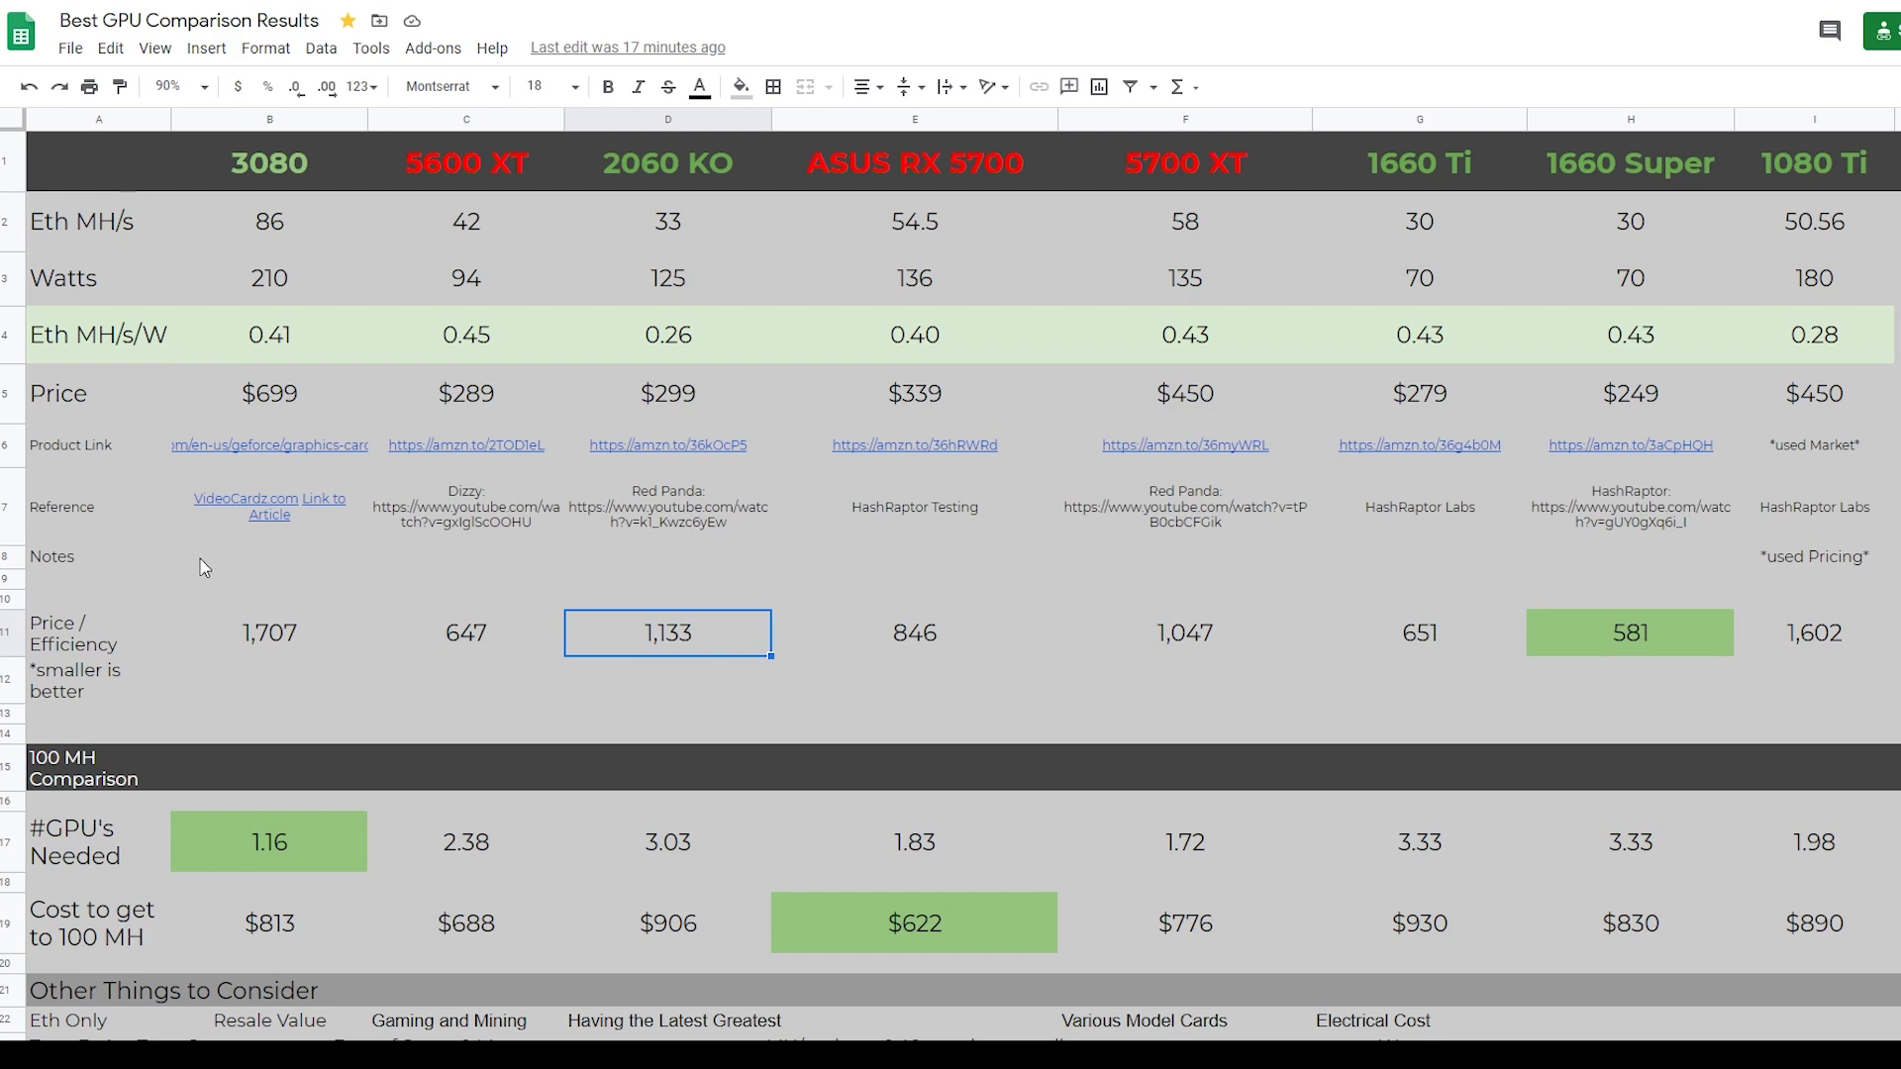
click(8, 636)
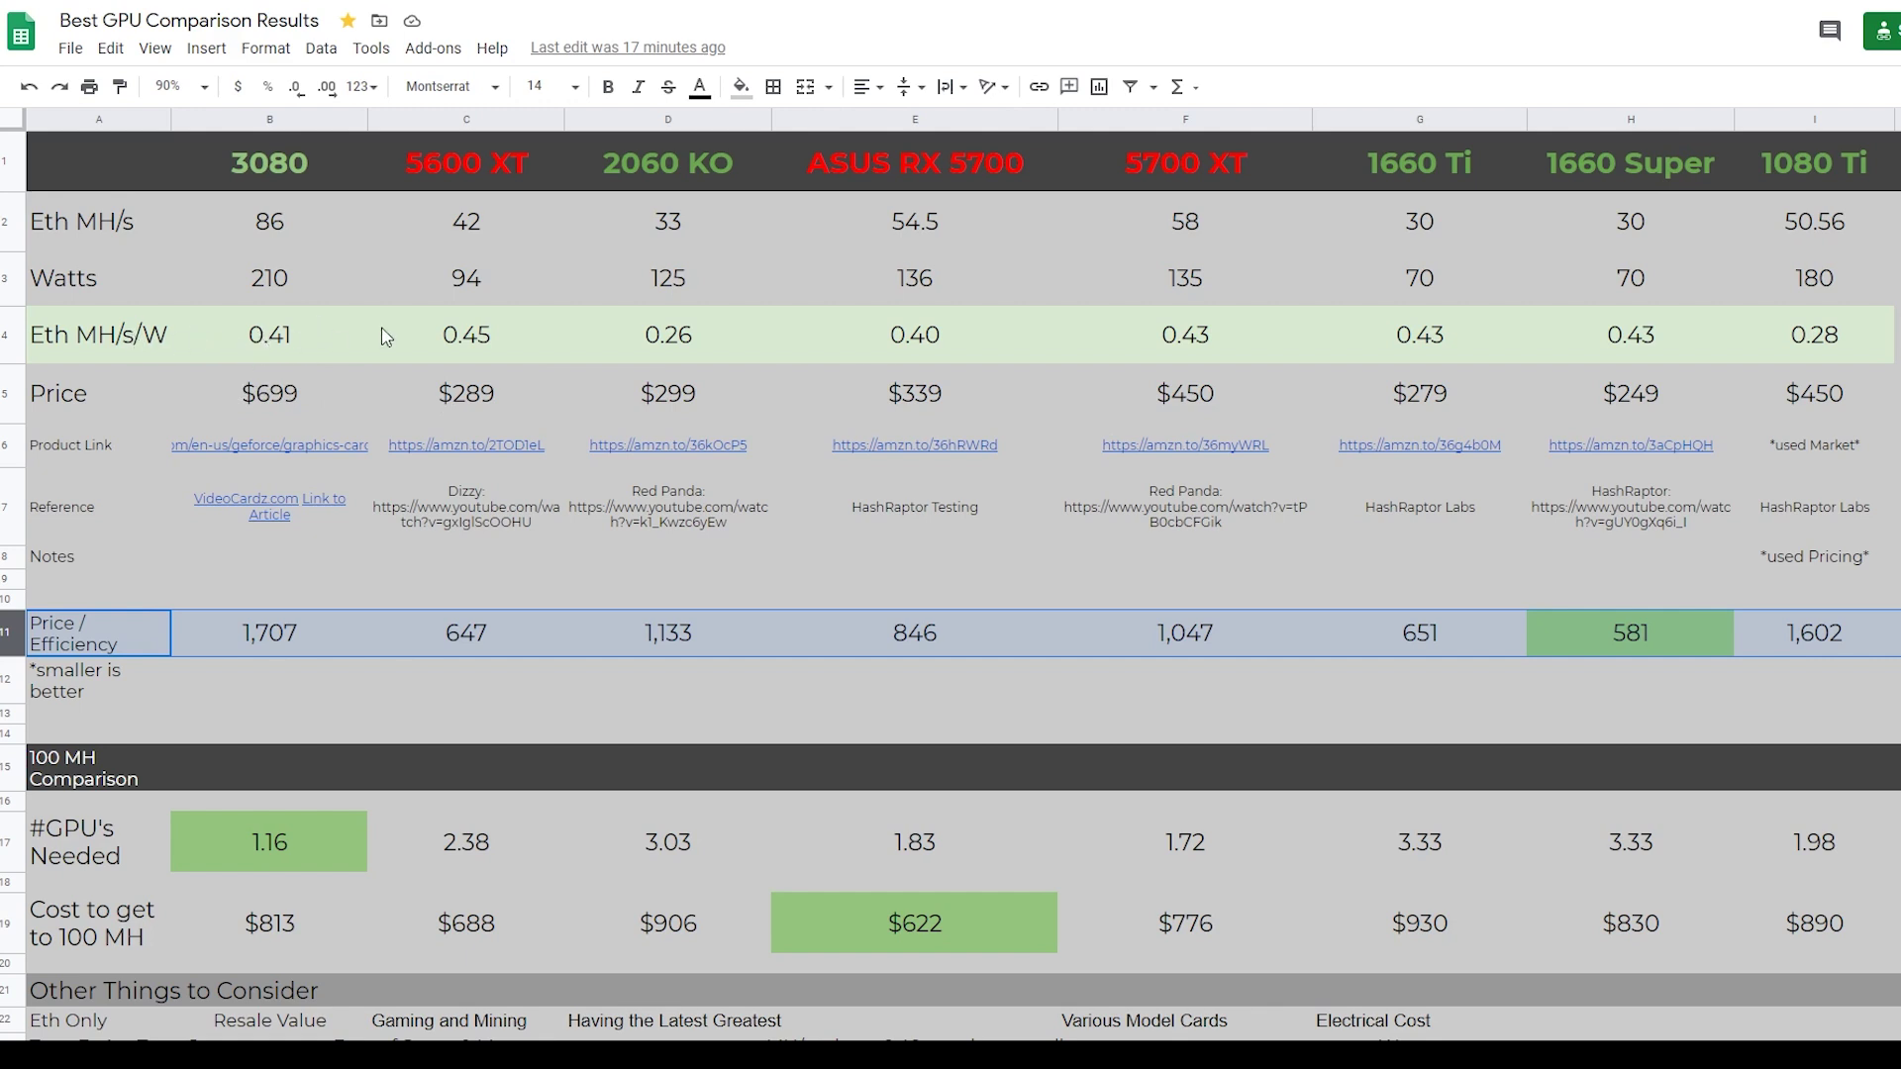
click(286, 634)
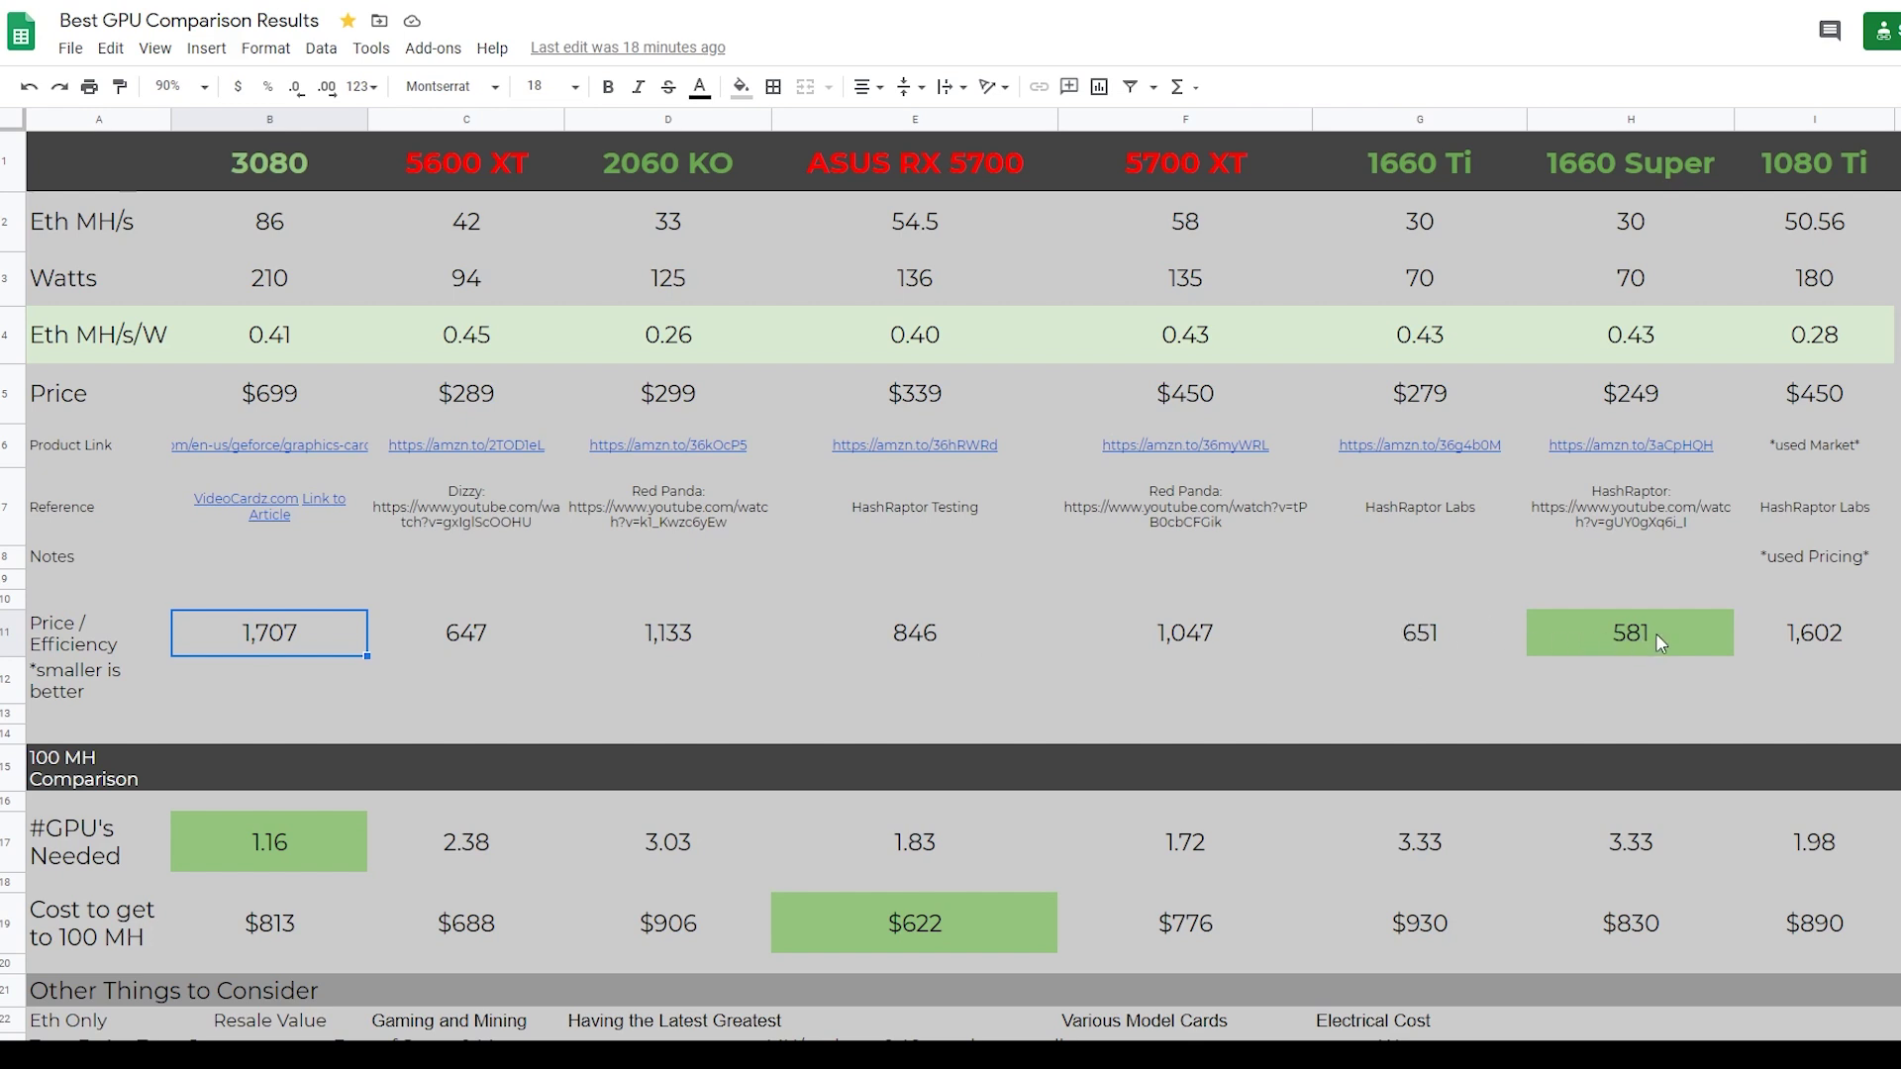
click(1604, 631)
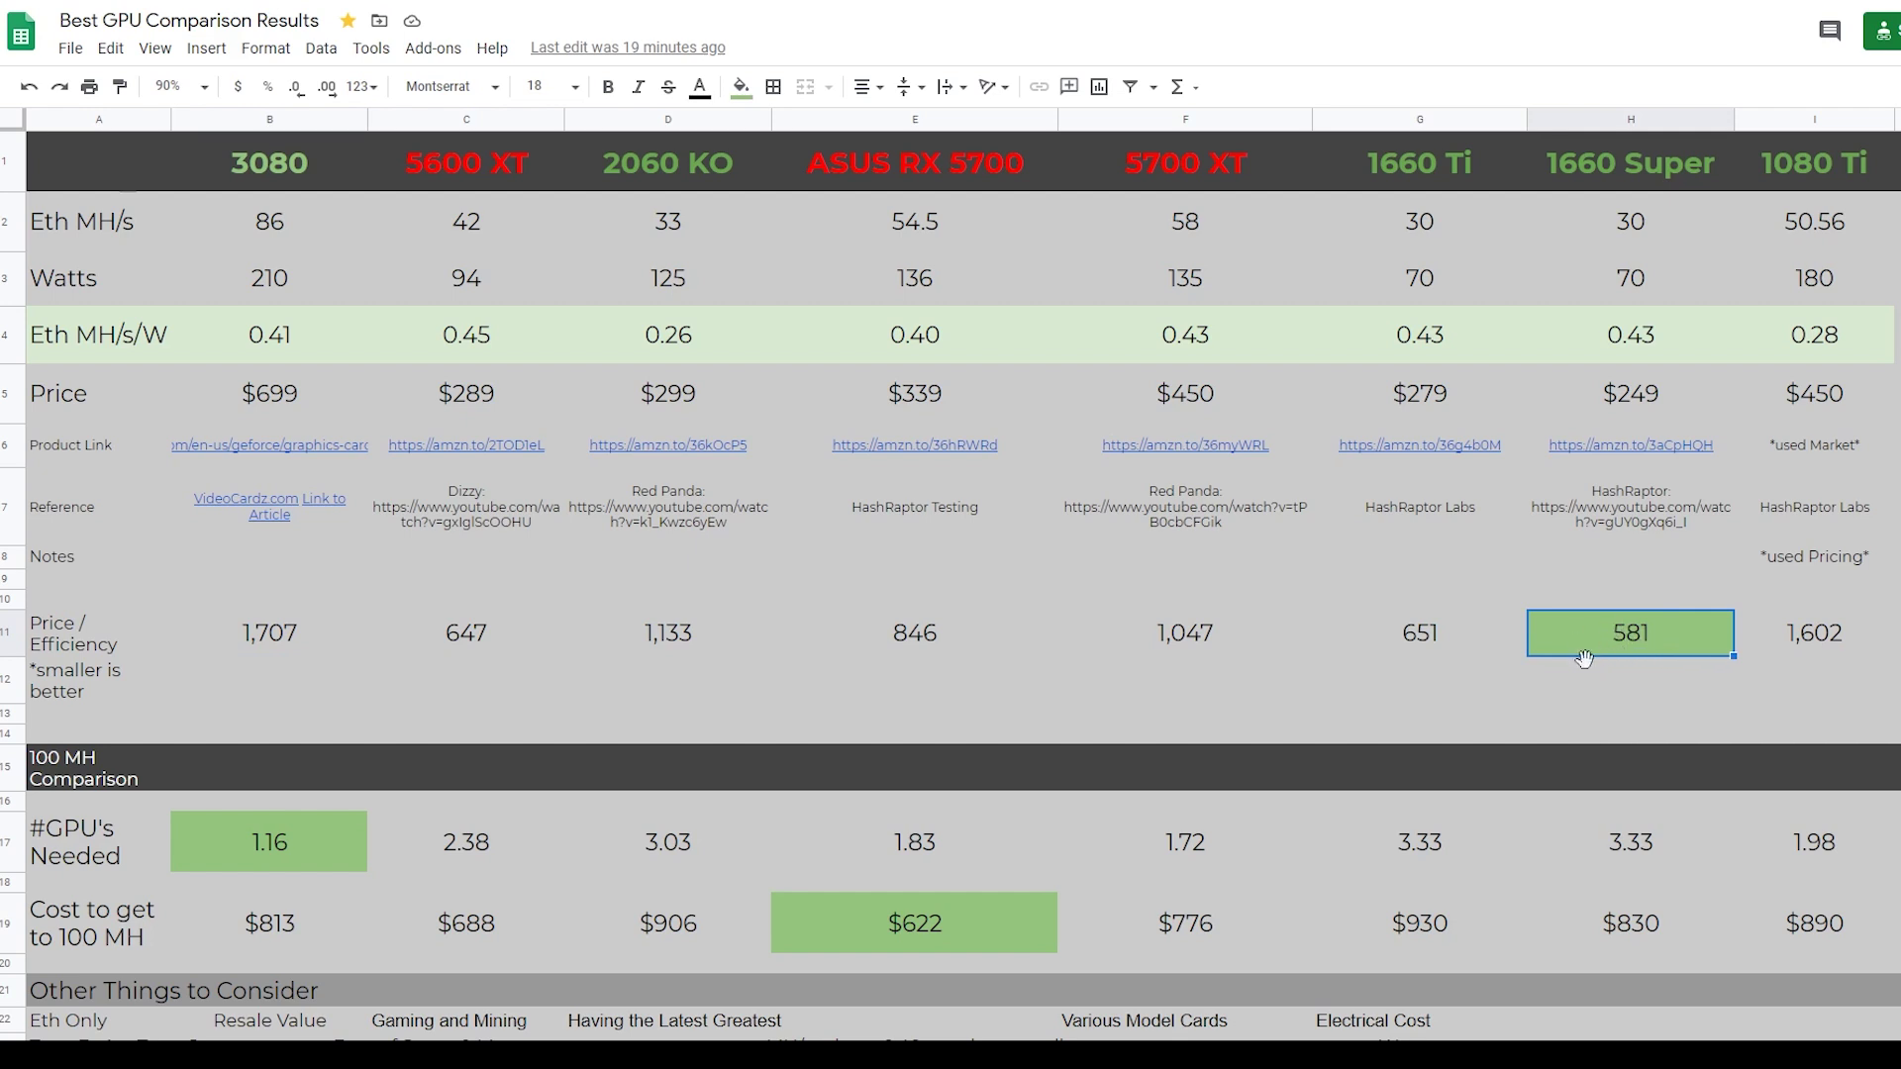
click(1644, 394)
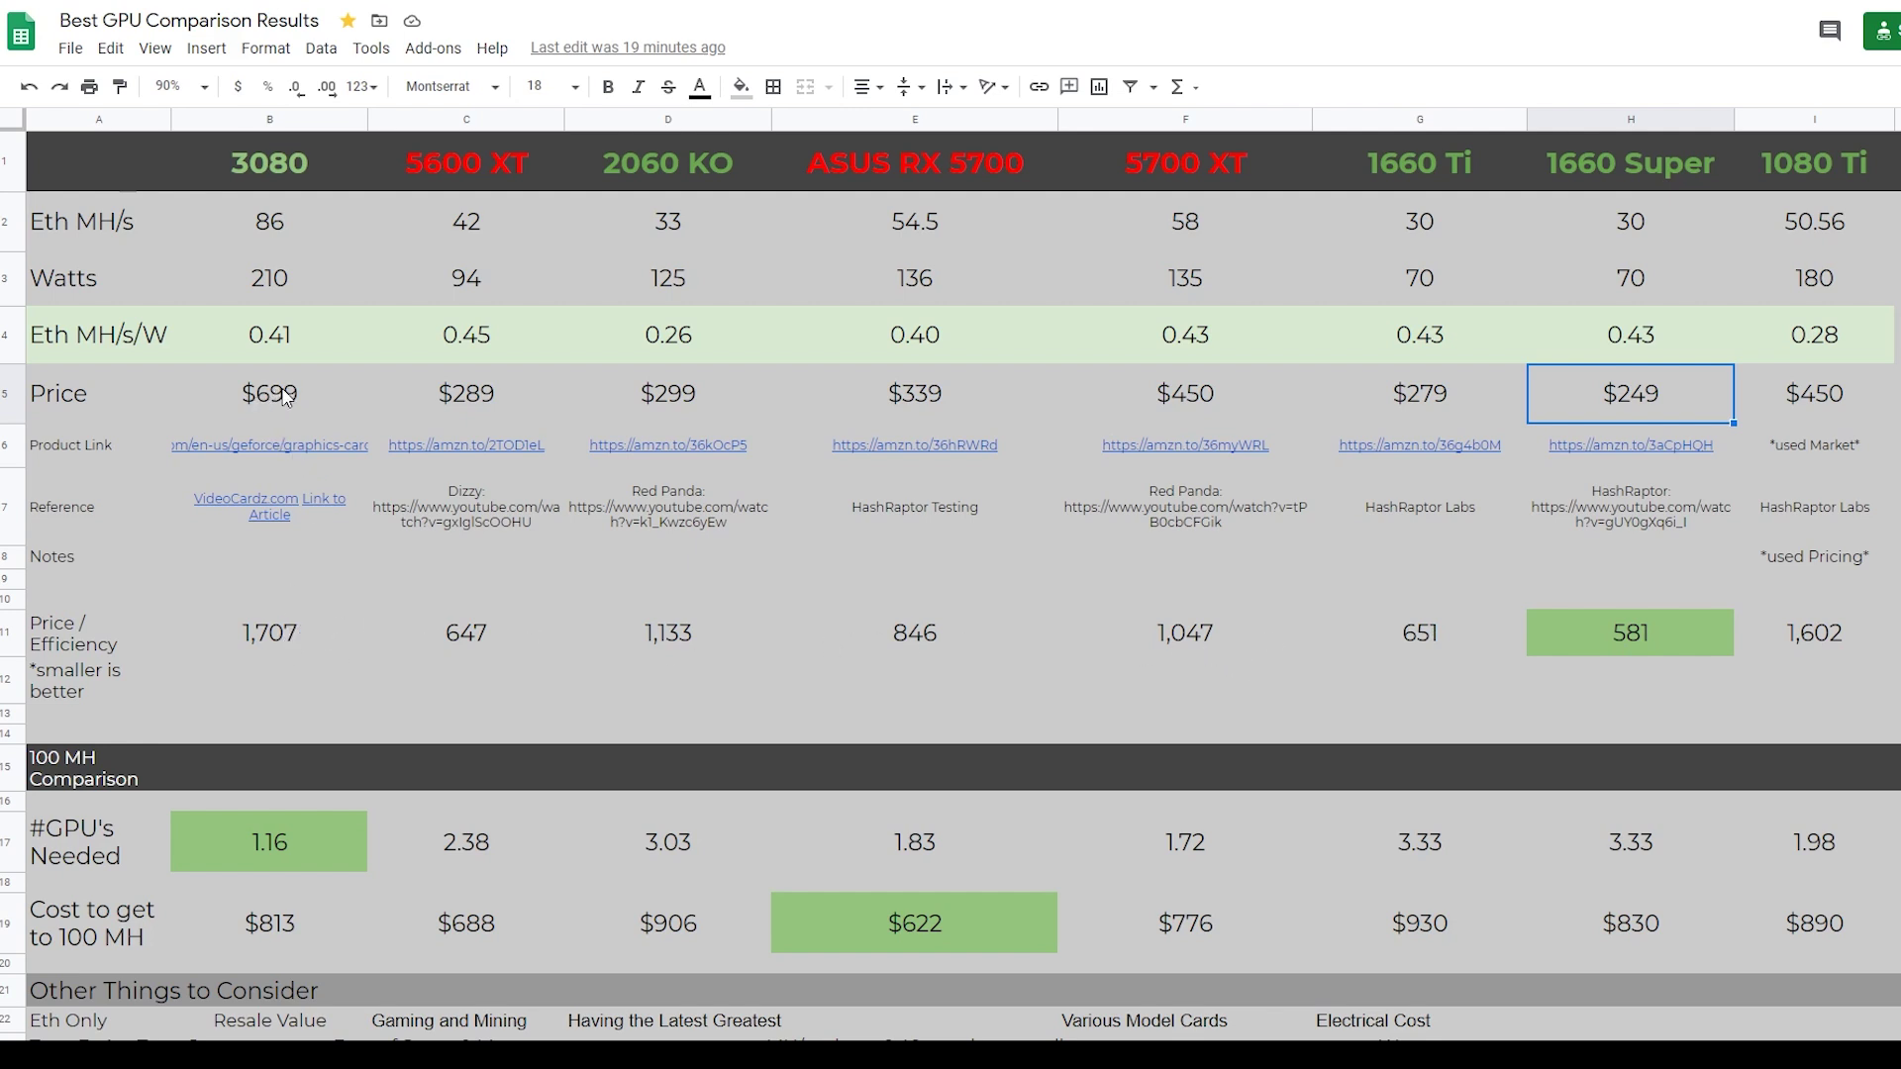
click(285, 396)
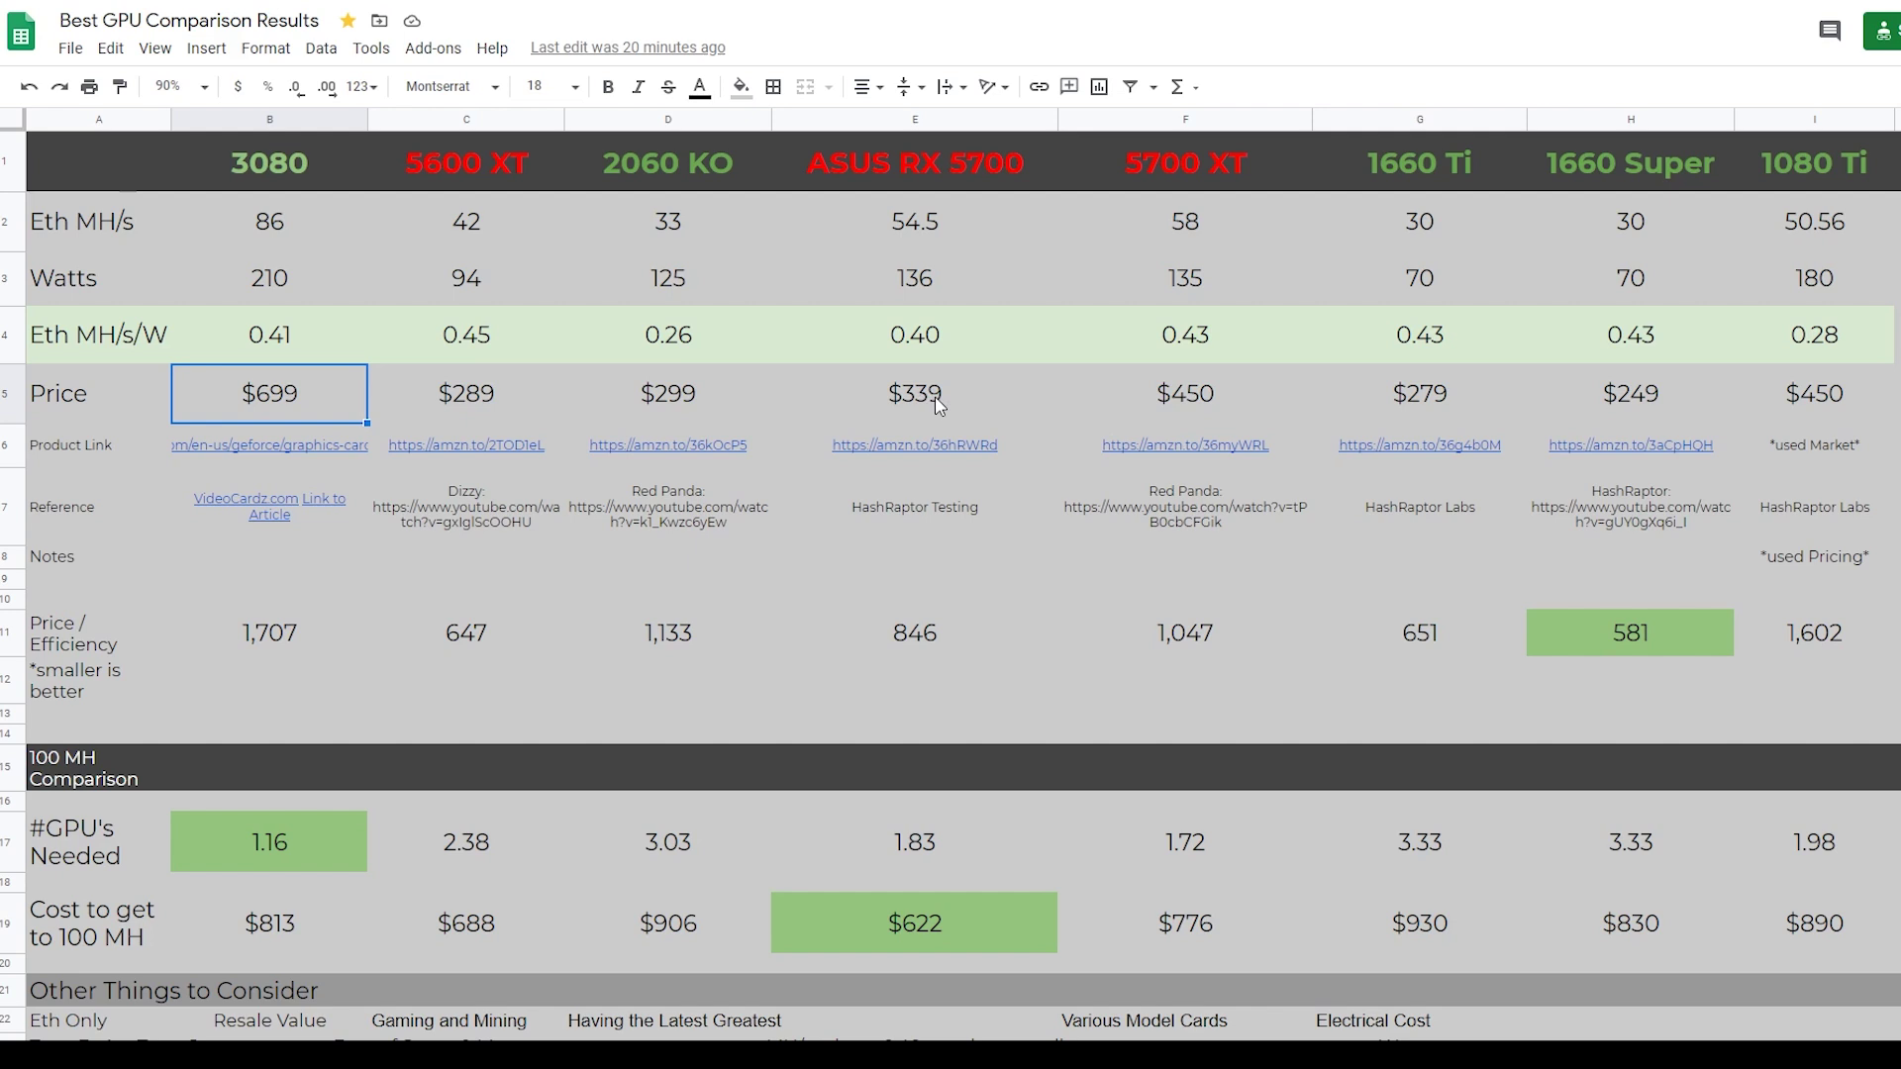
- Try a price of $400 for the ASUS RX 5700, and restore it to $339
click(939, 405)
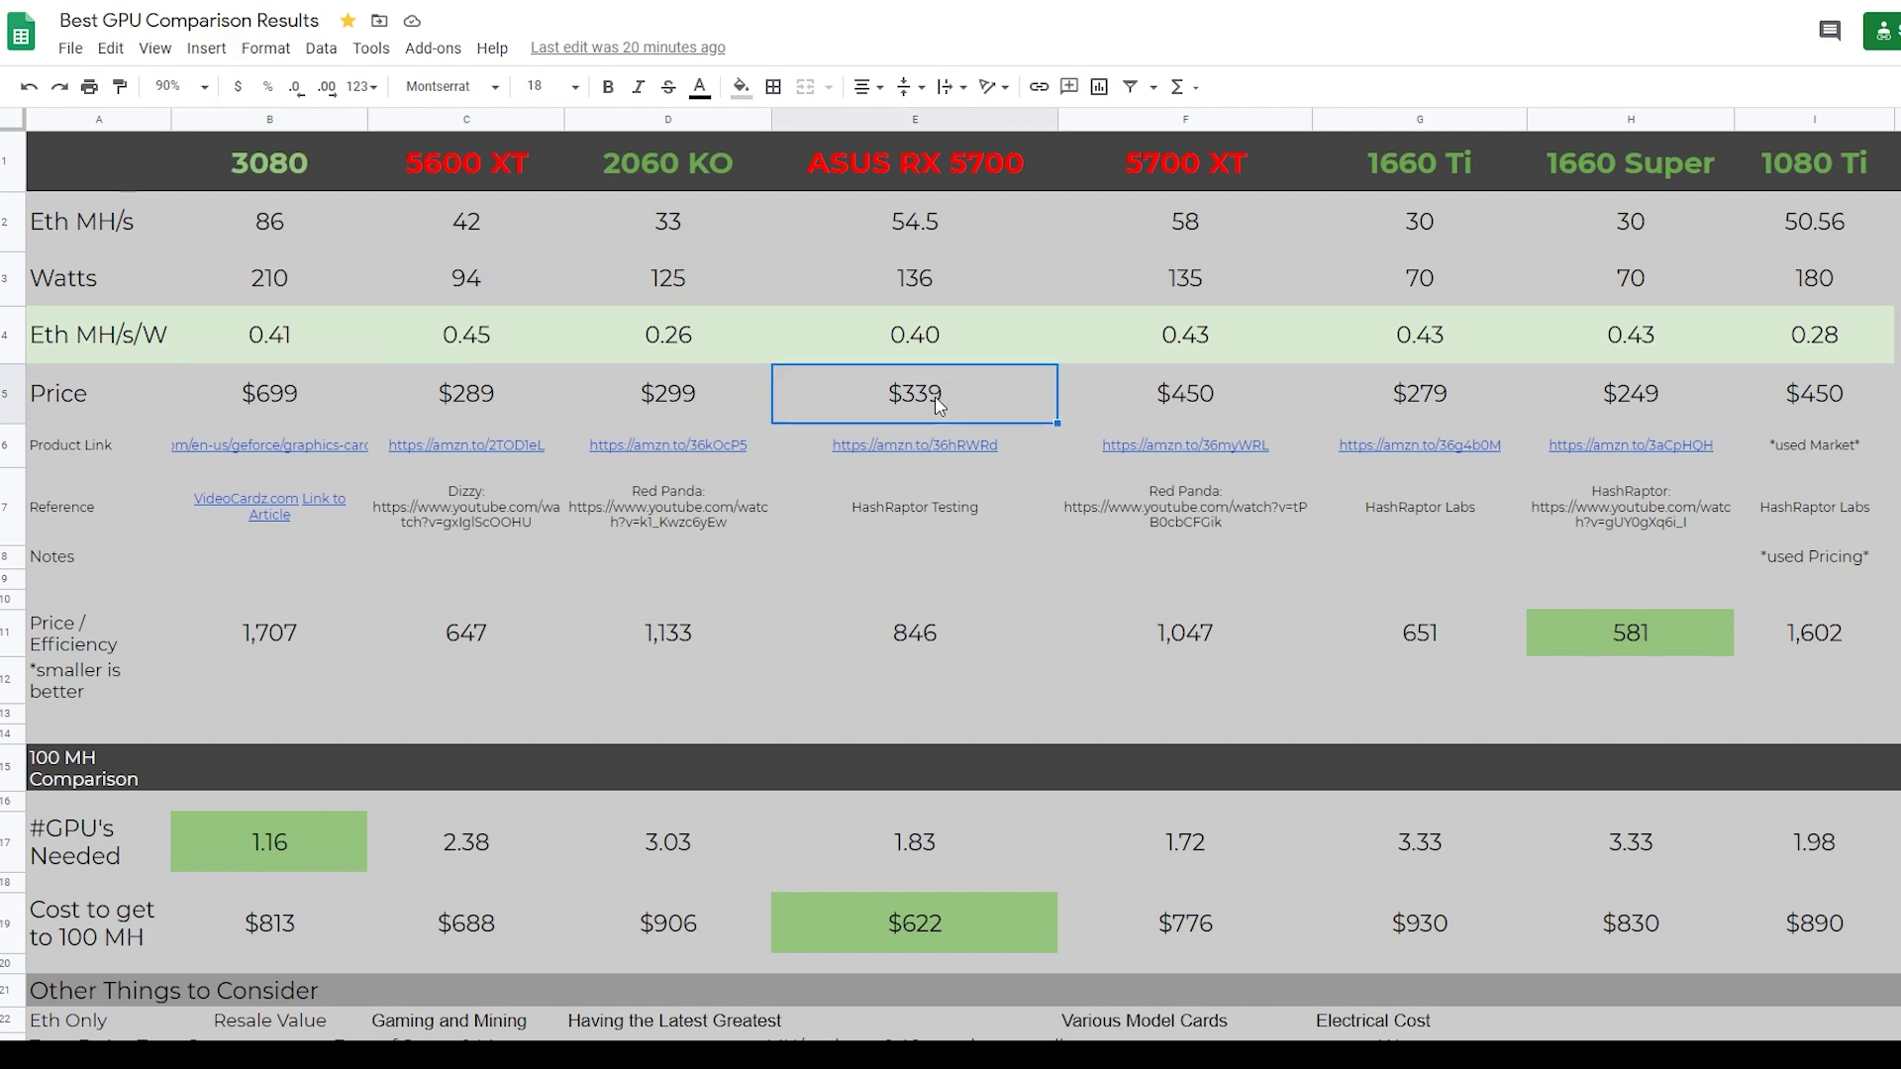
text(400)
key(Return)
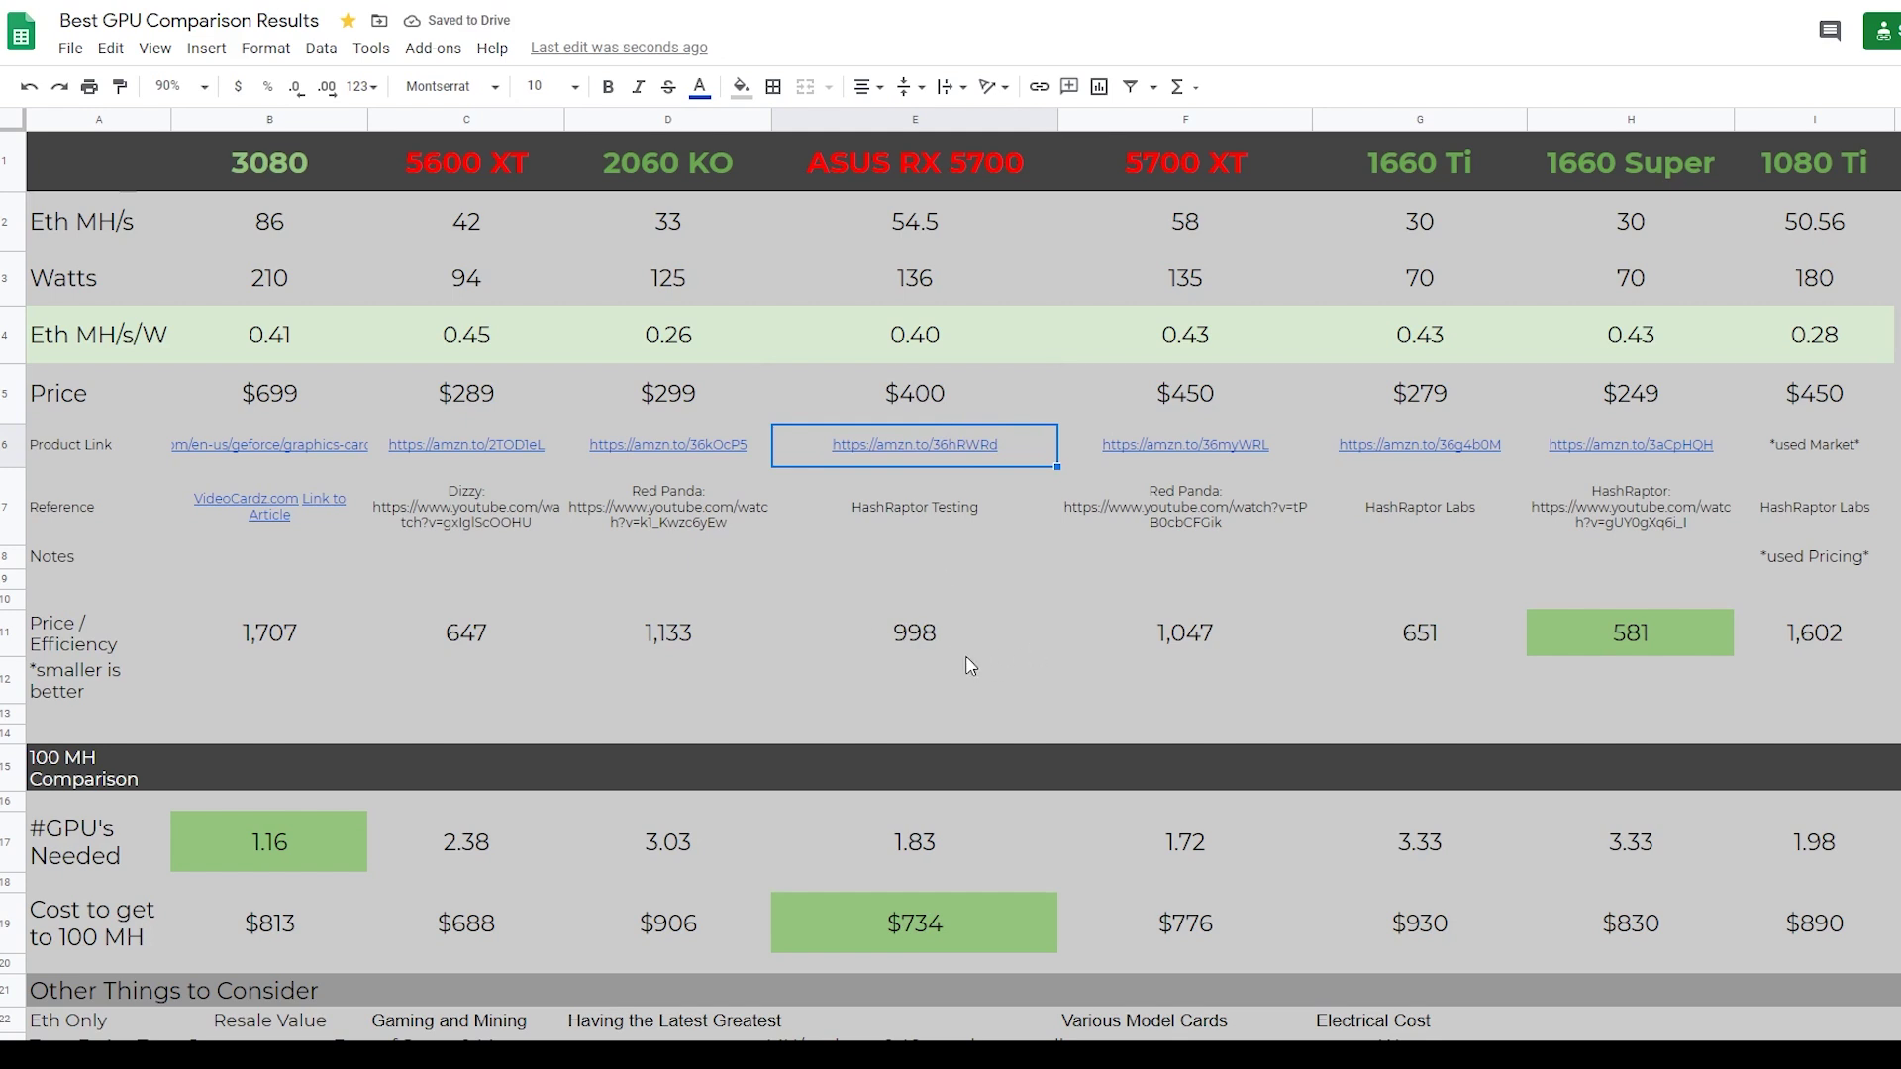
click(948, 414)
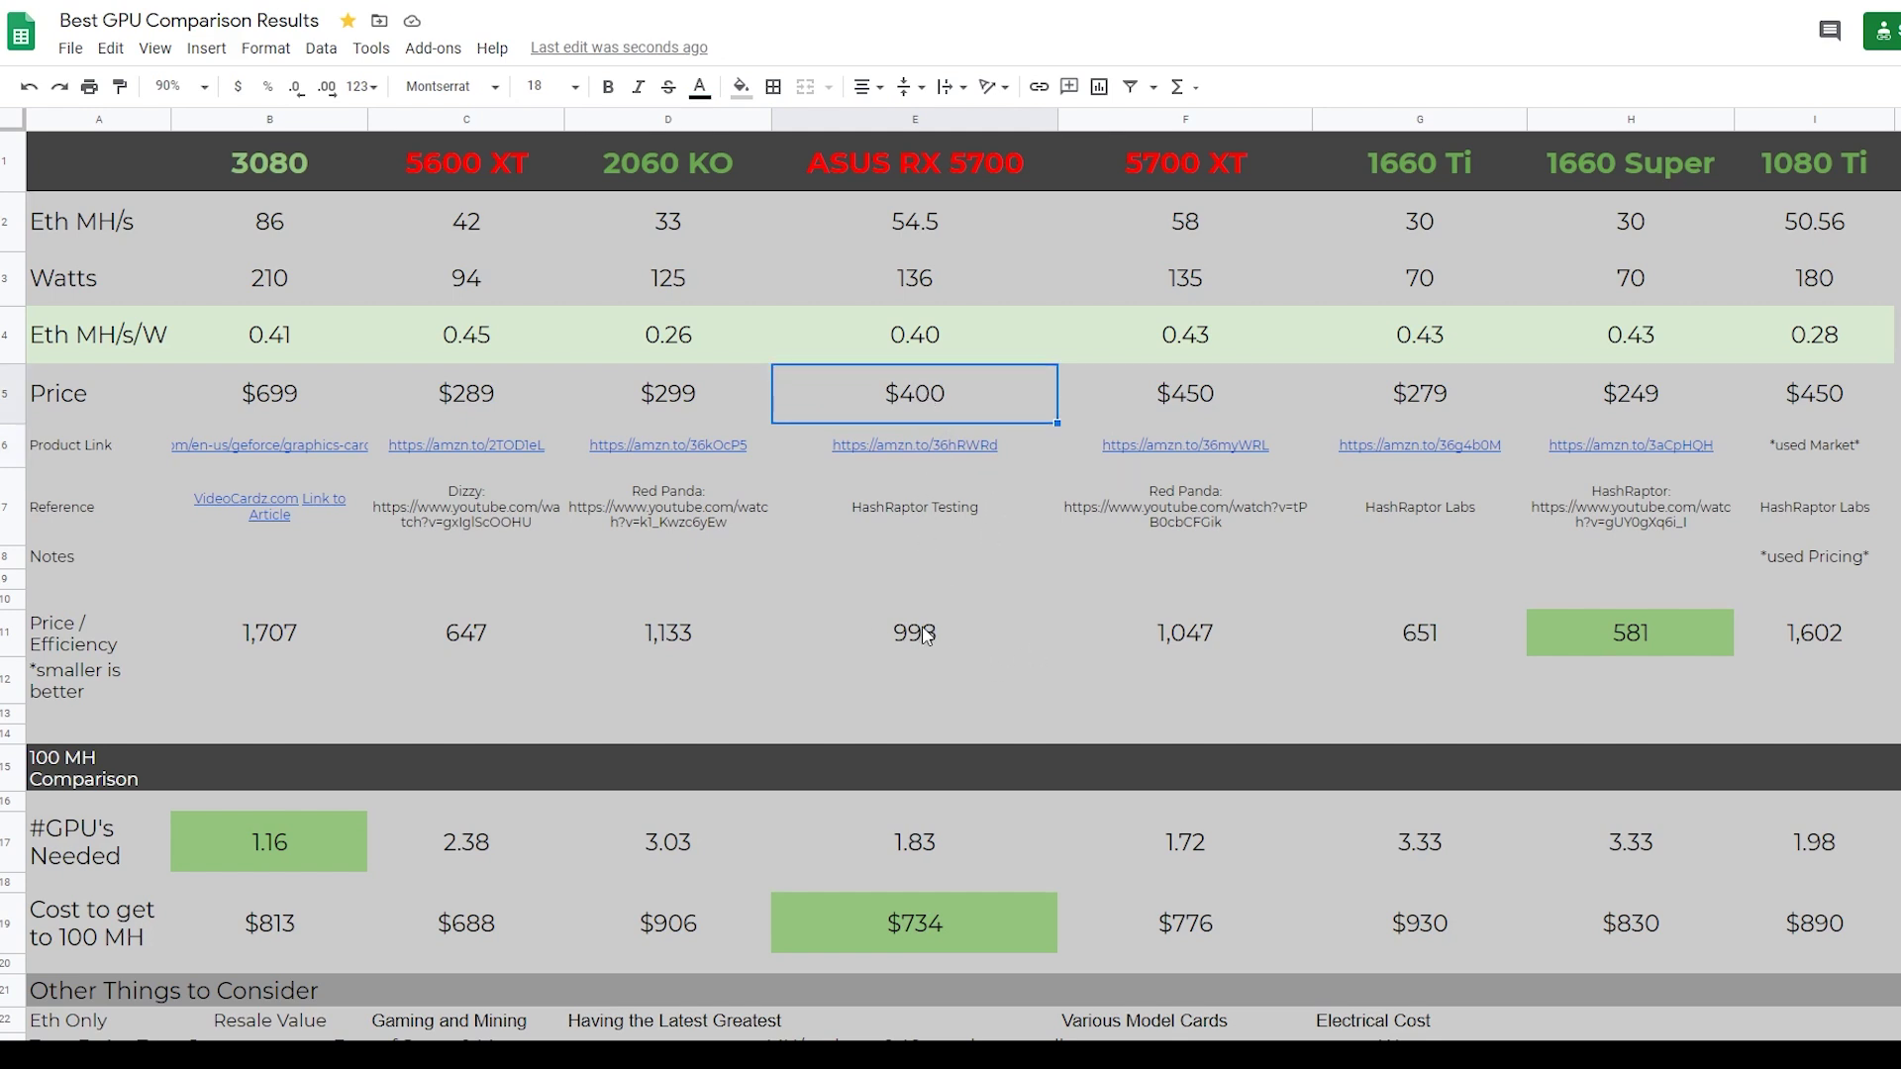
text(339)
key(Return)
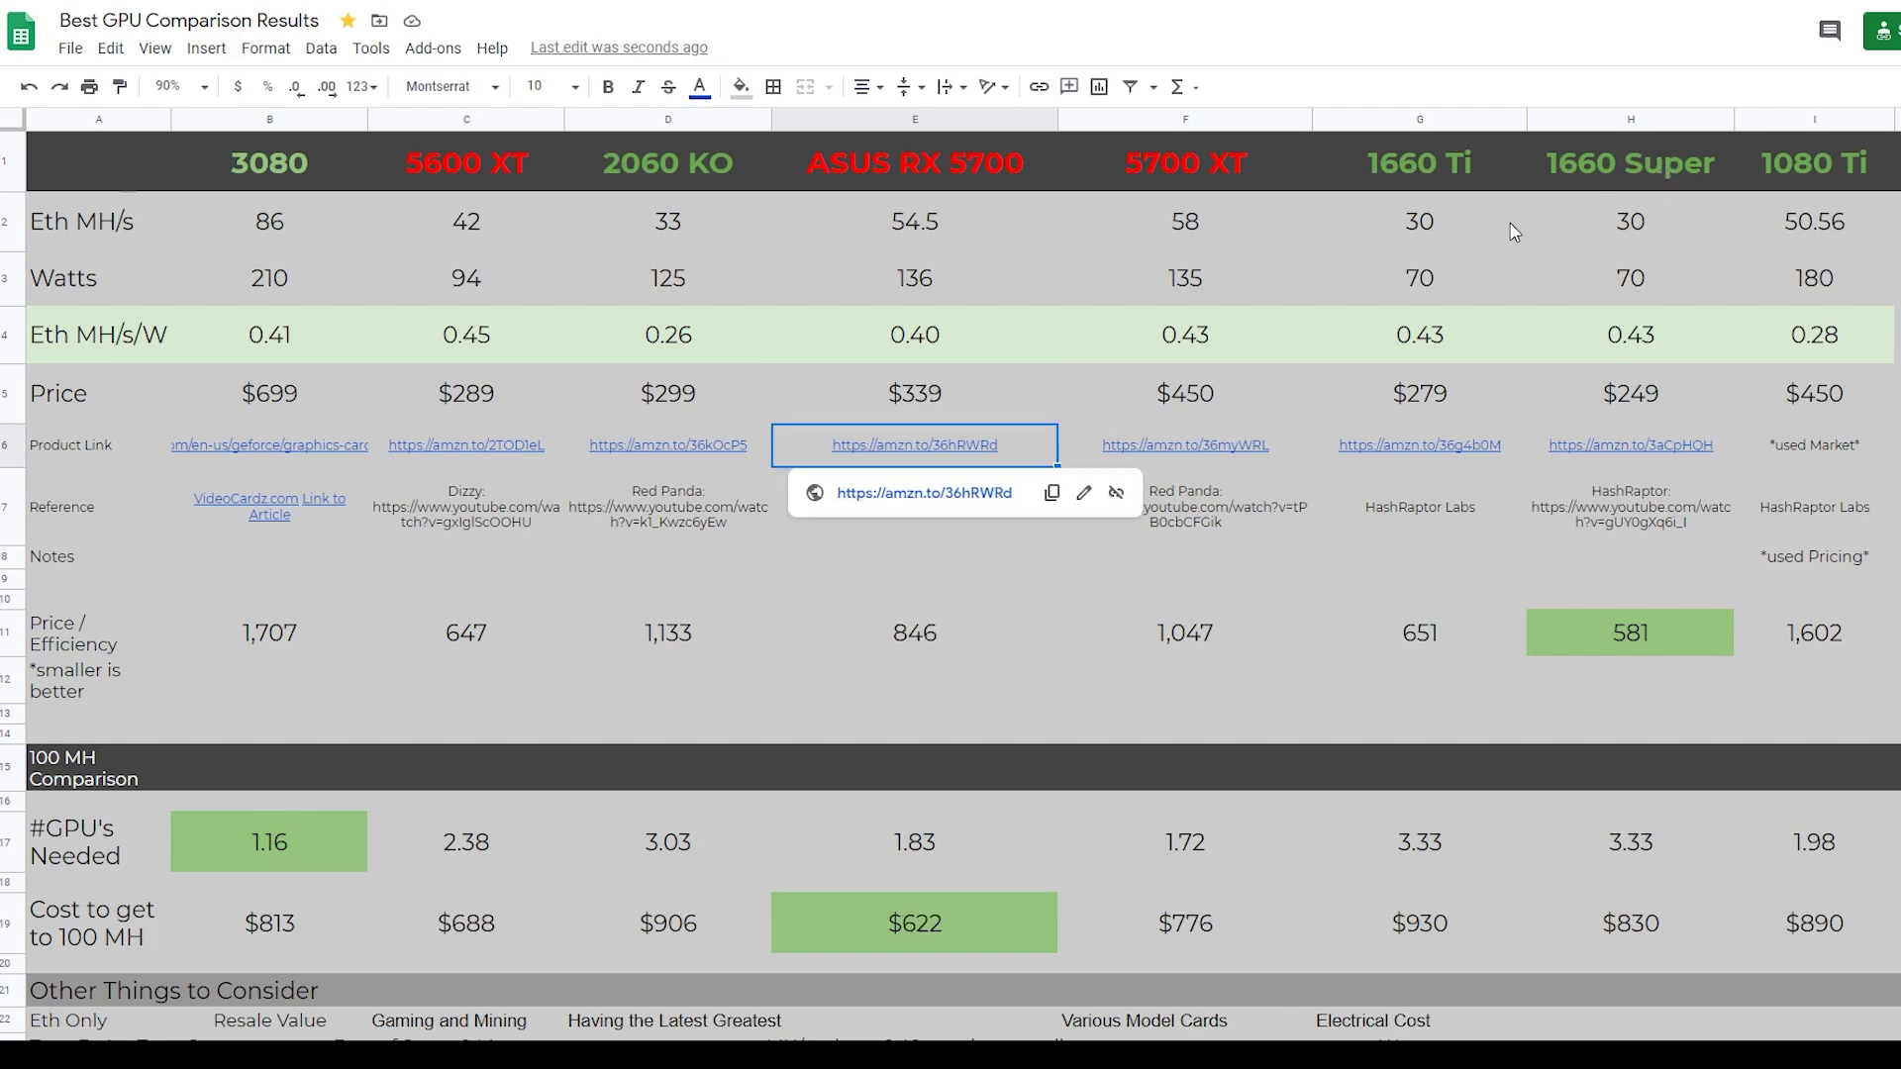
key(Escape)
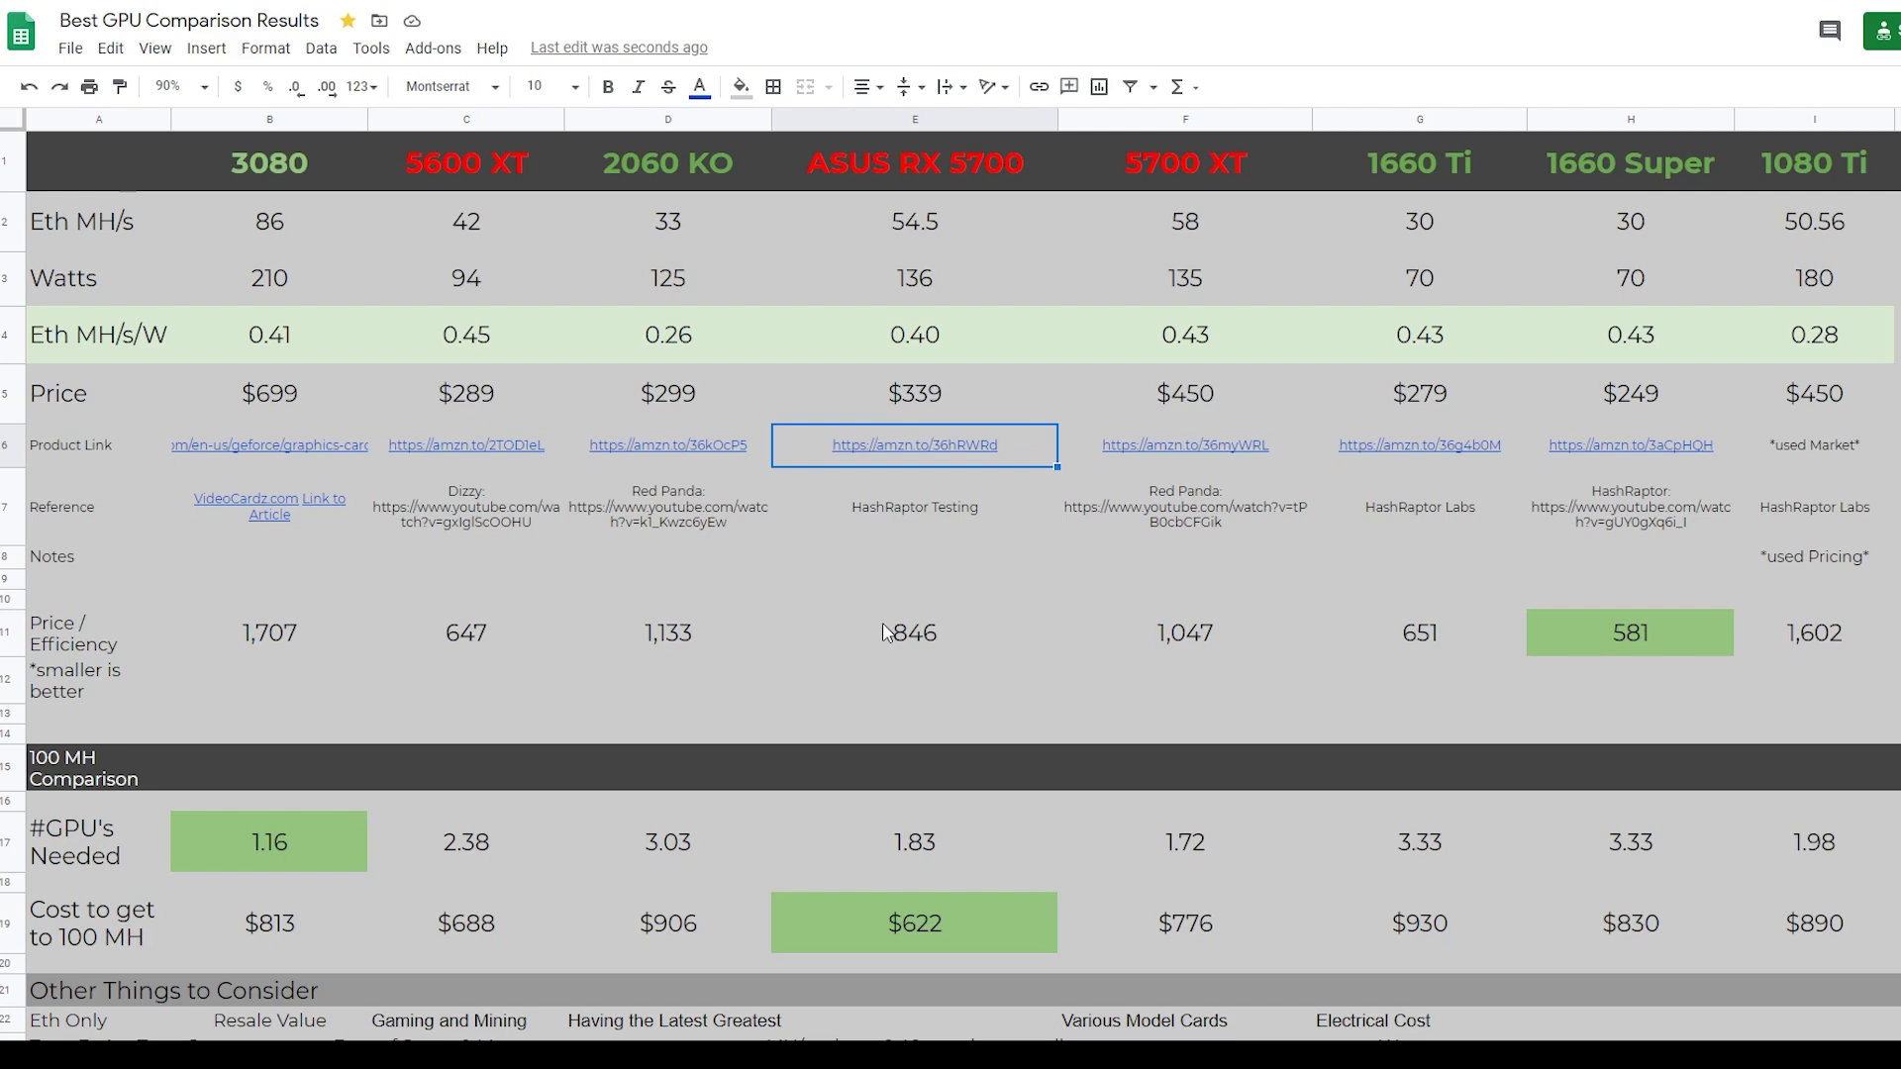
- Set the ASUS RX 5700 price to $400 again and check the 5600 XT's cost to get to 100 MH
scroll(662, 592, down, 3)
scroll(662, 592, up, 3)
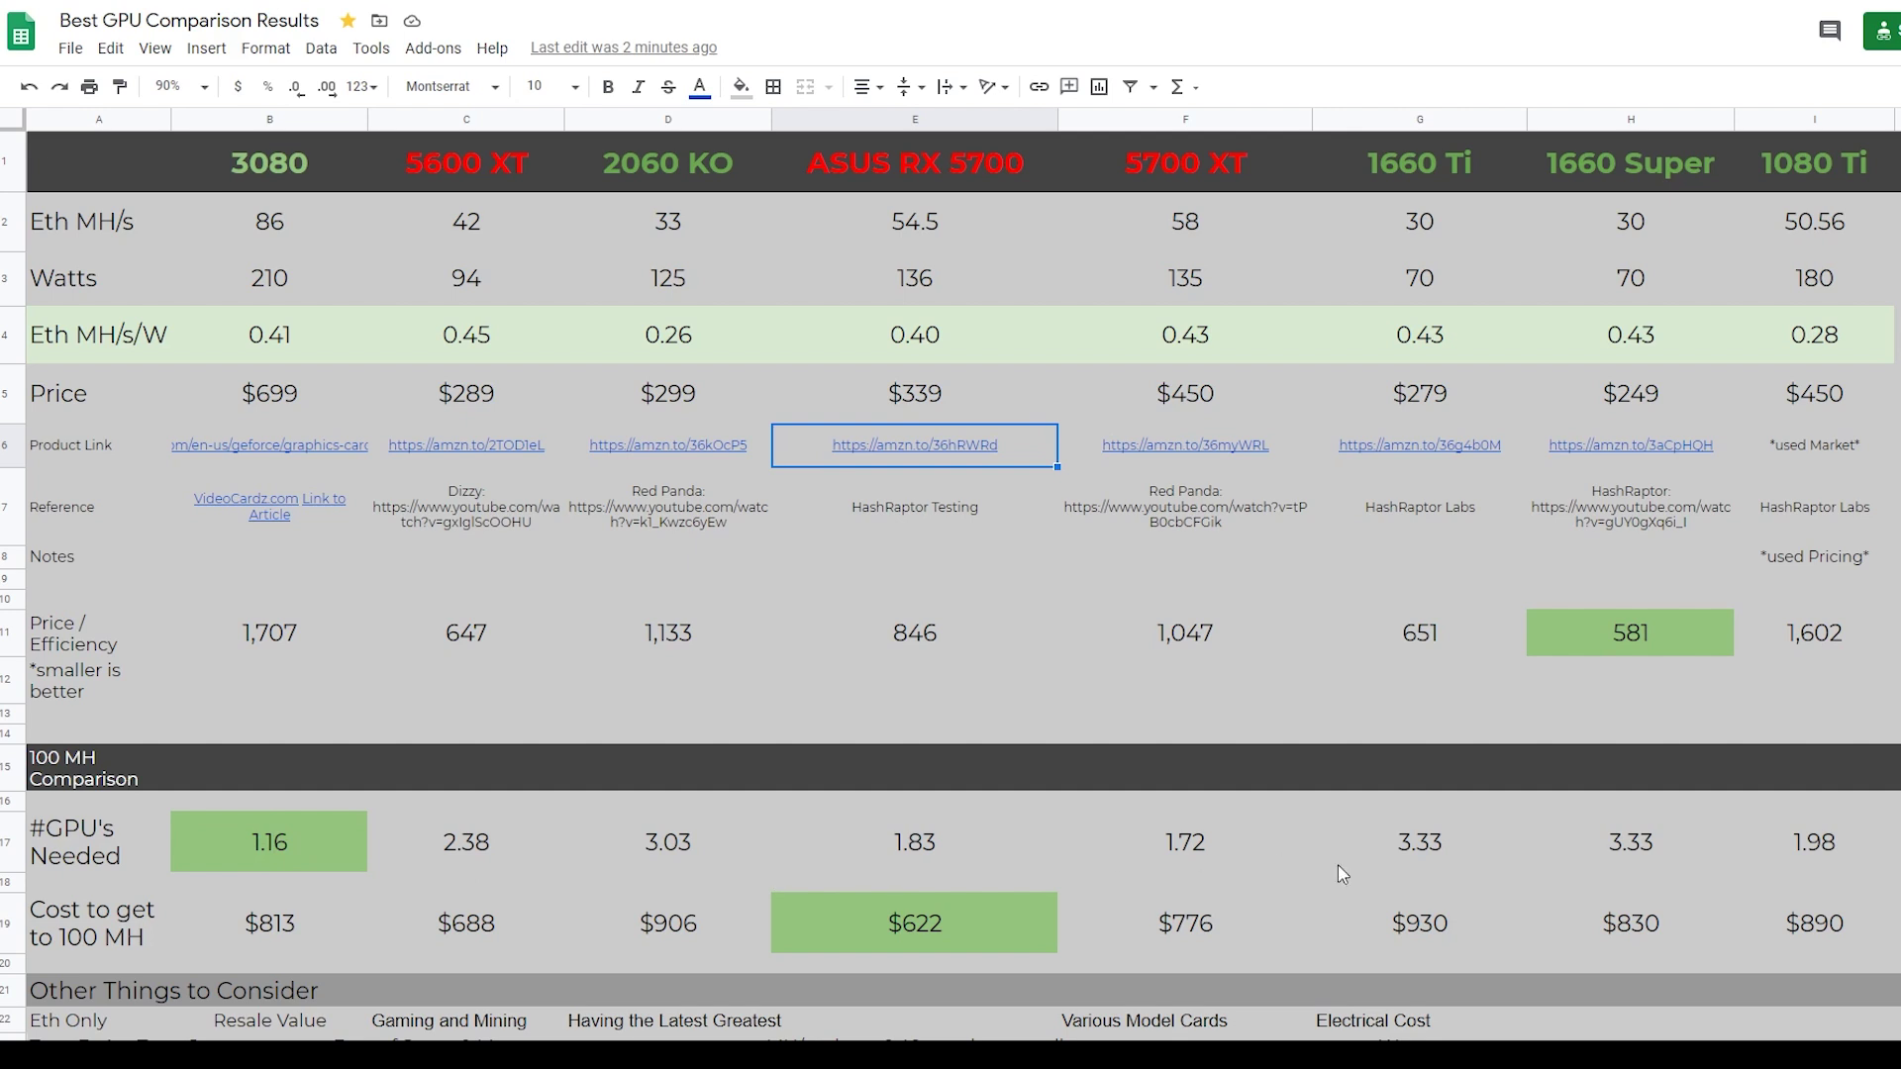
click(1636, 849)
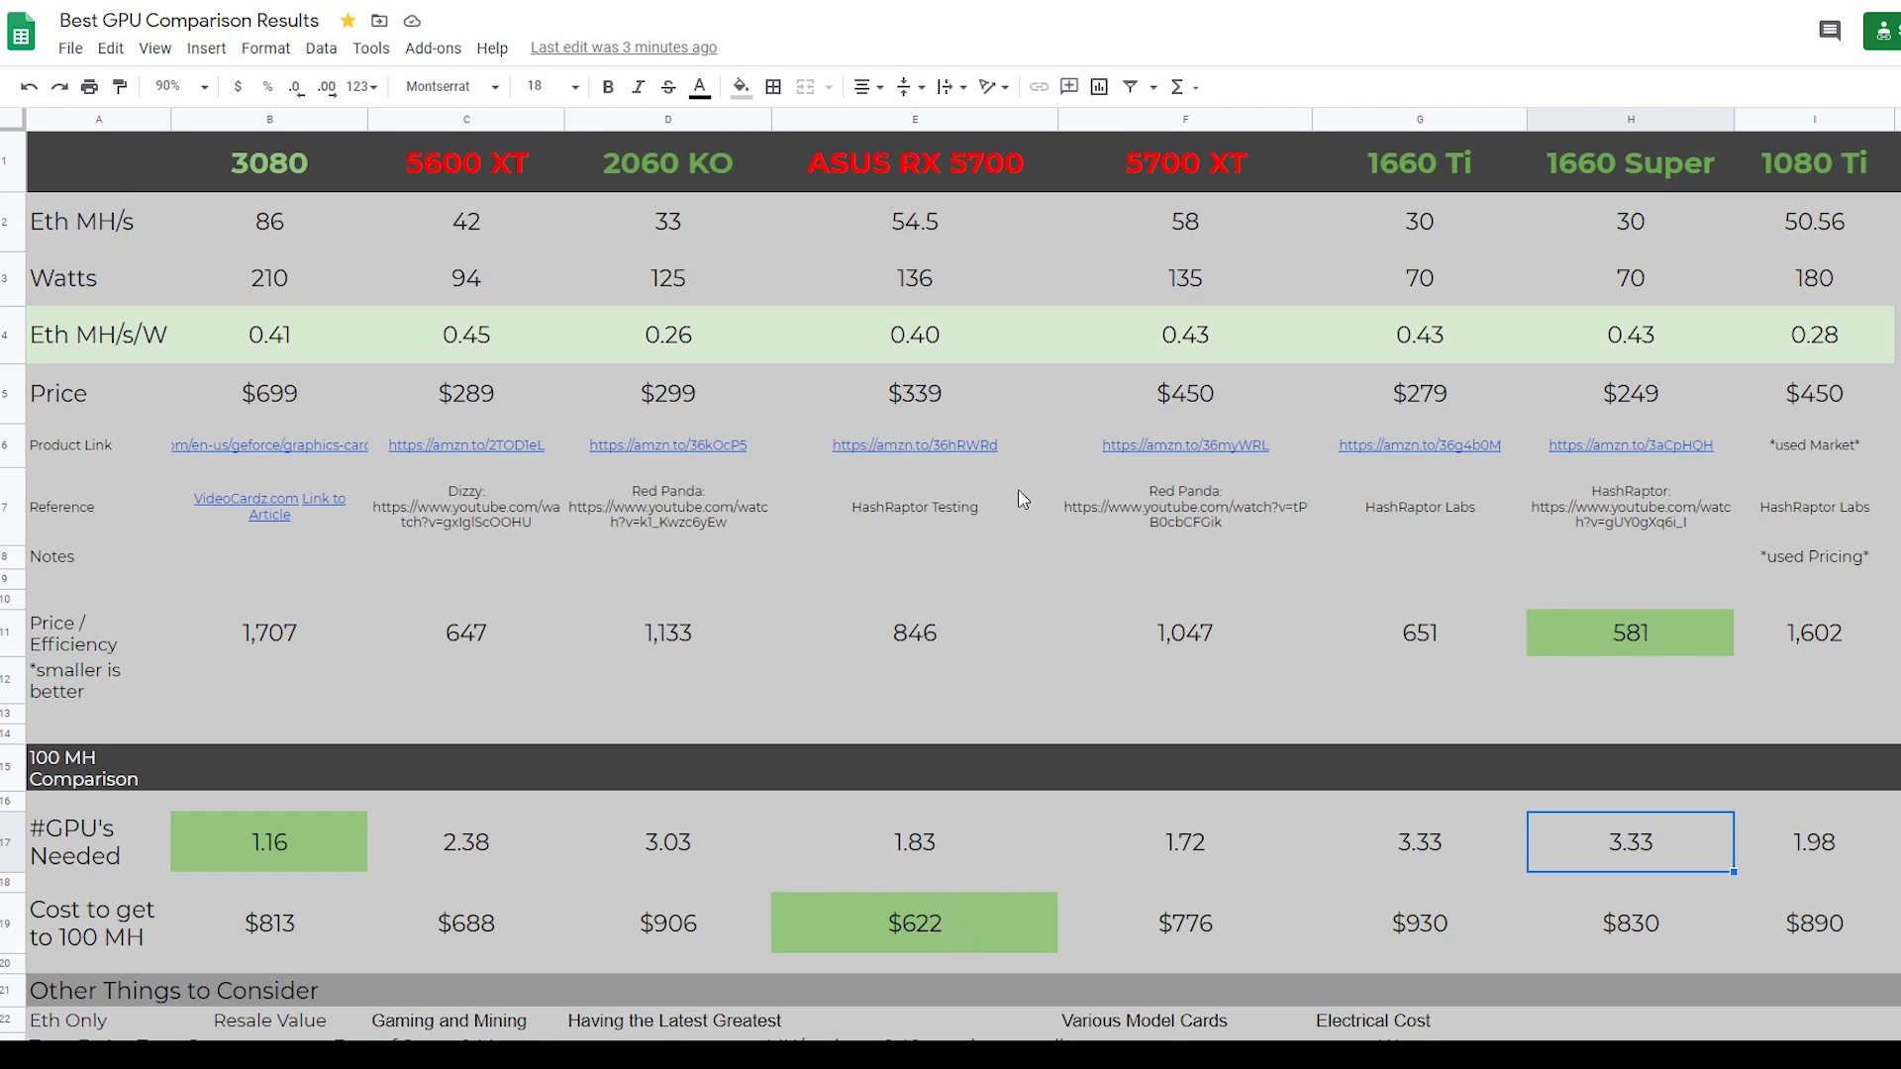
click(926, 394)
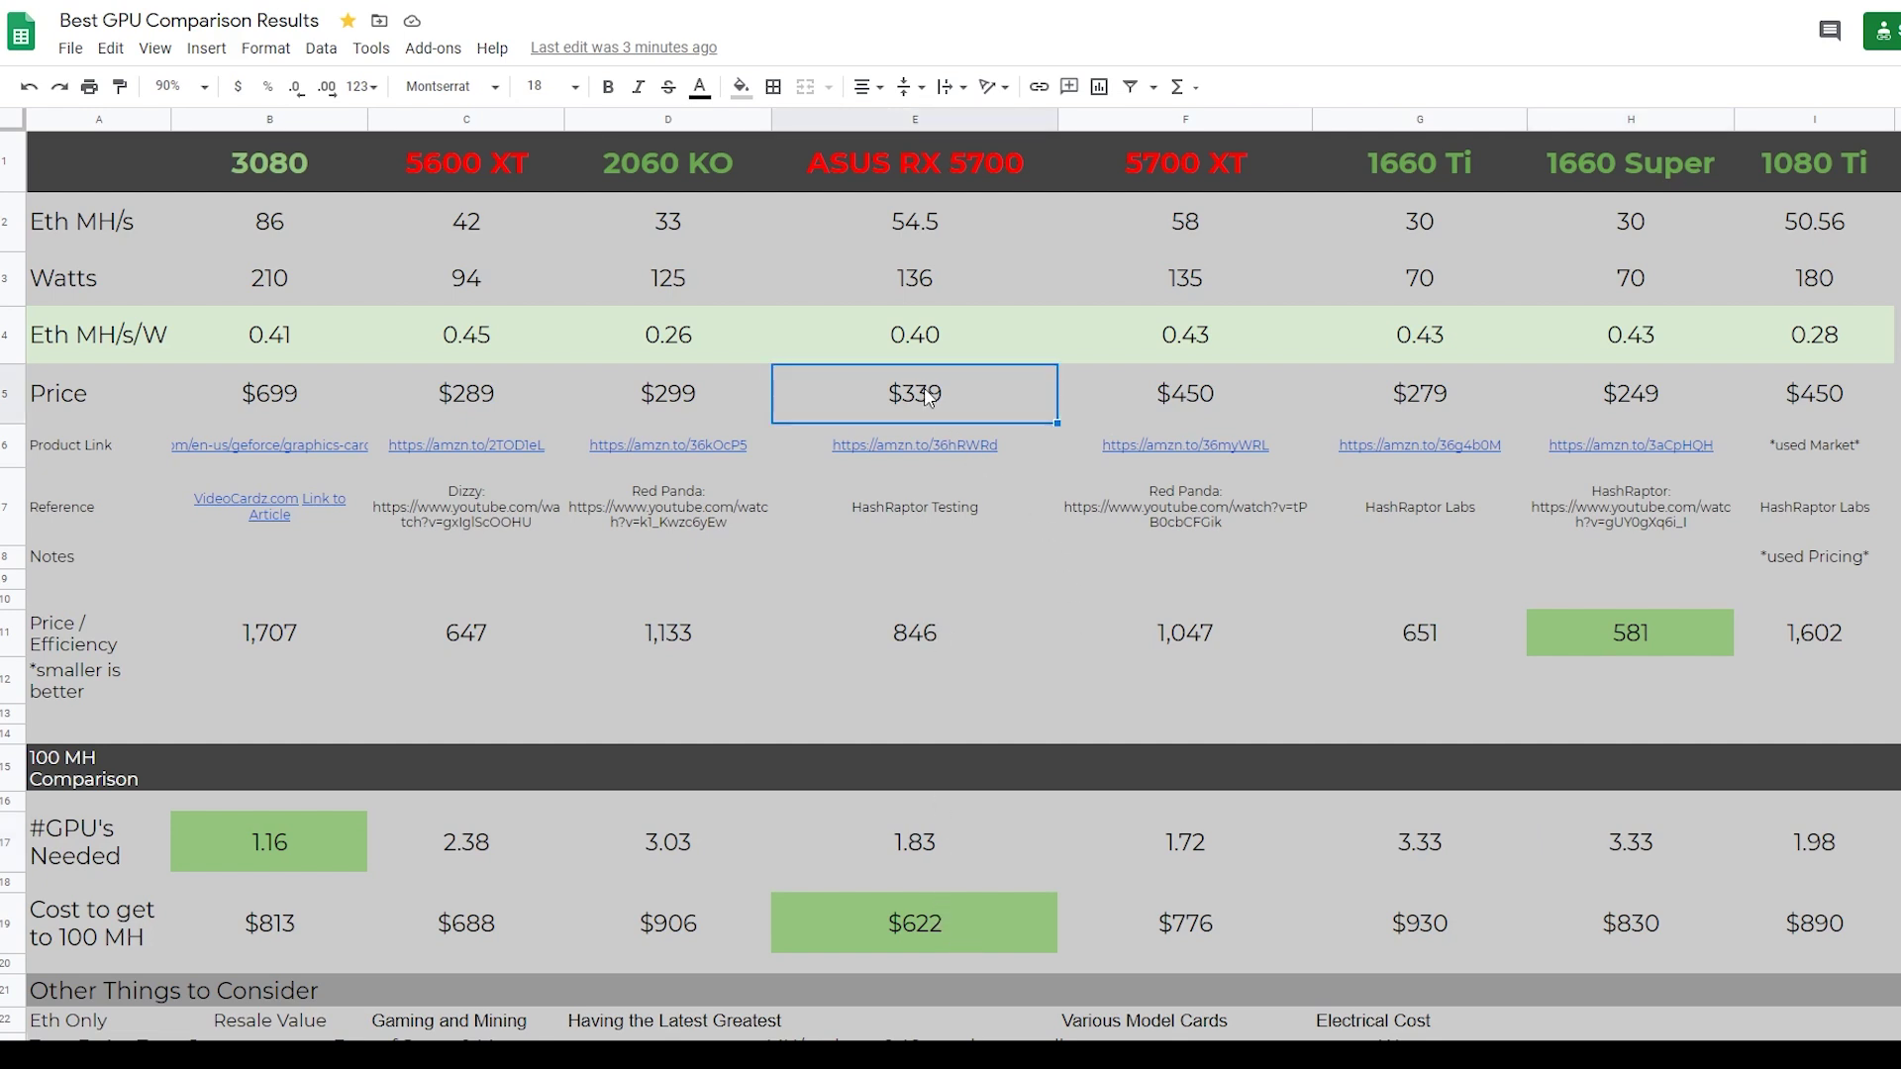
double_click(926, 394)
text(400)
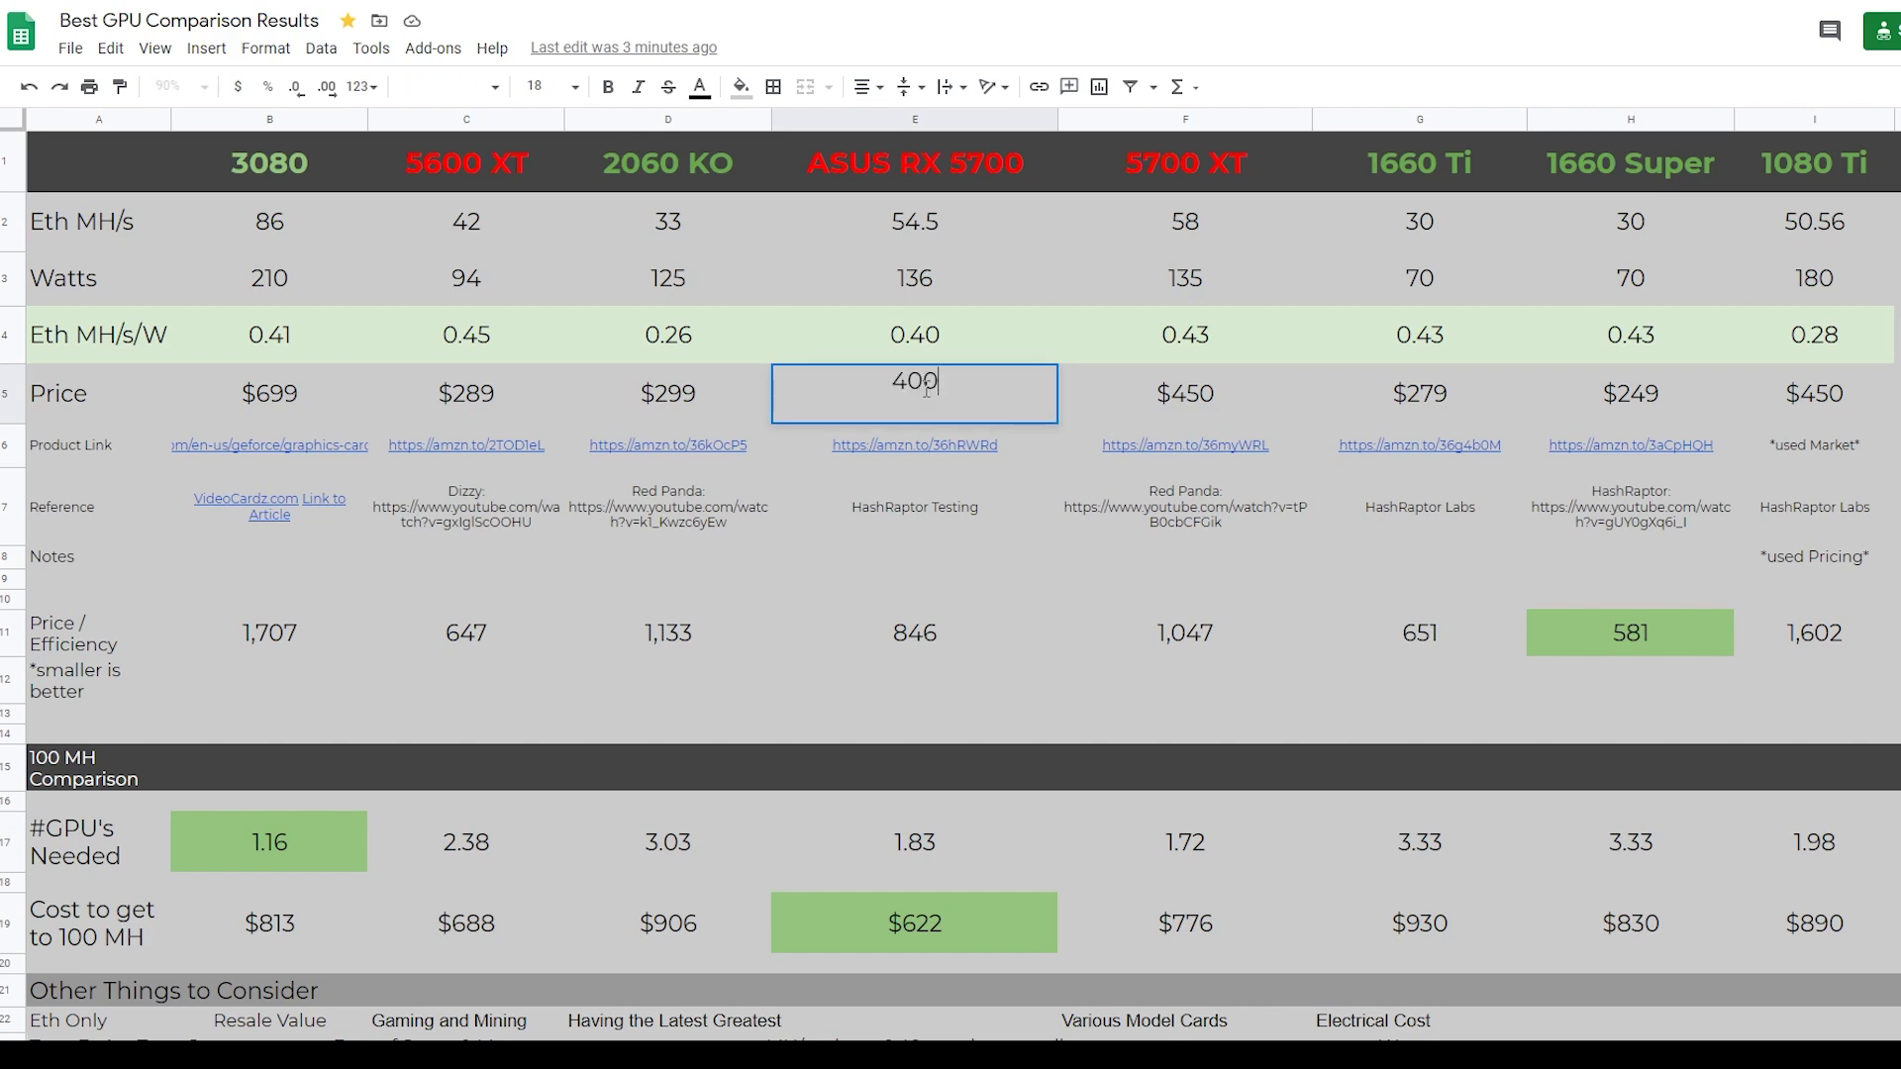
key(Return)
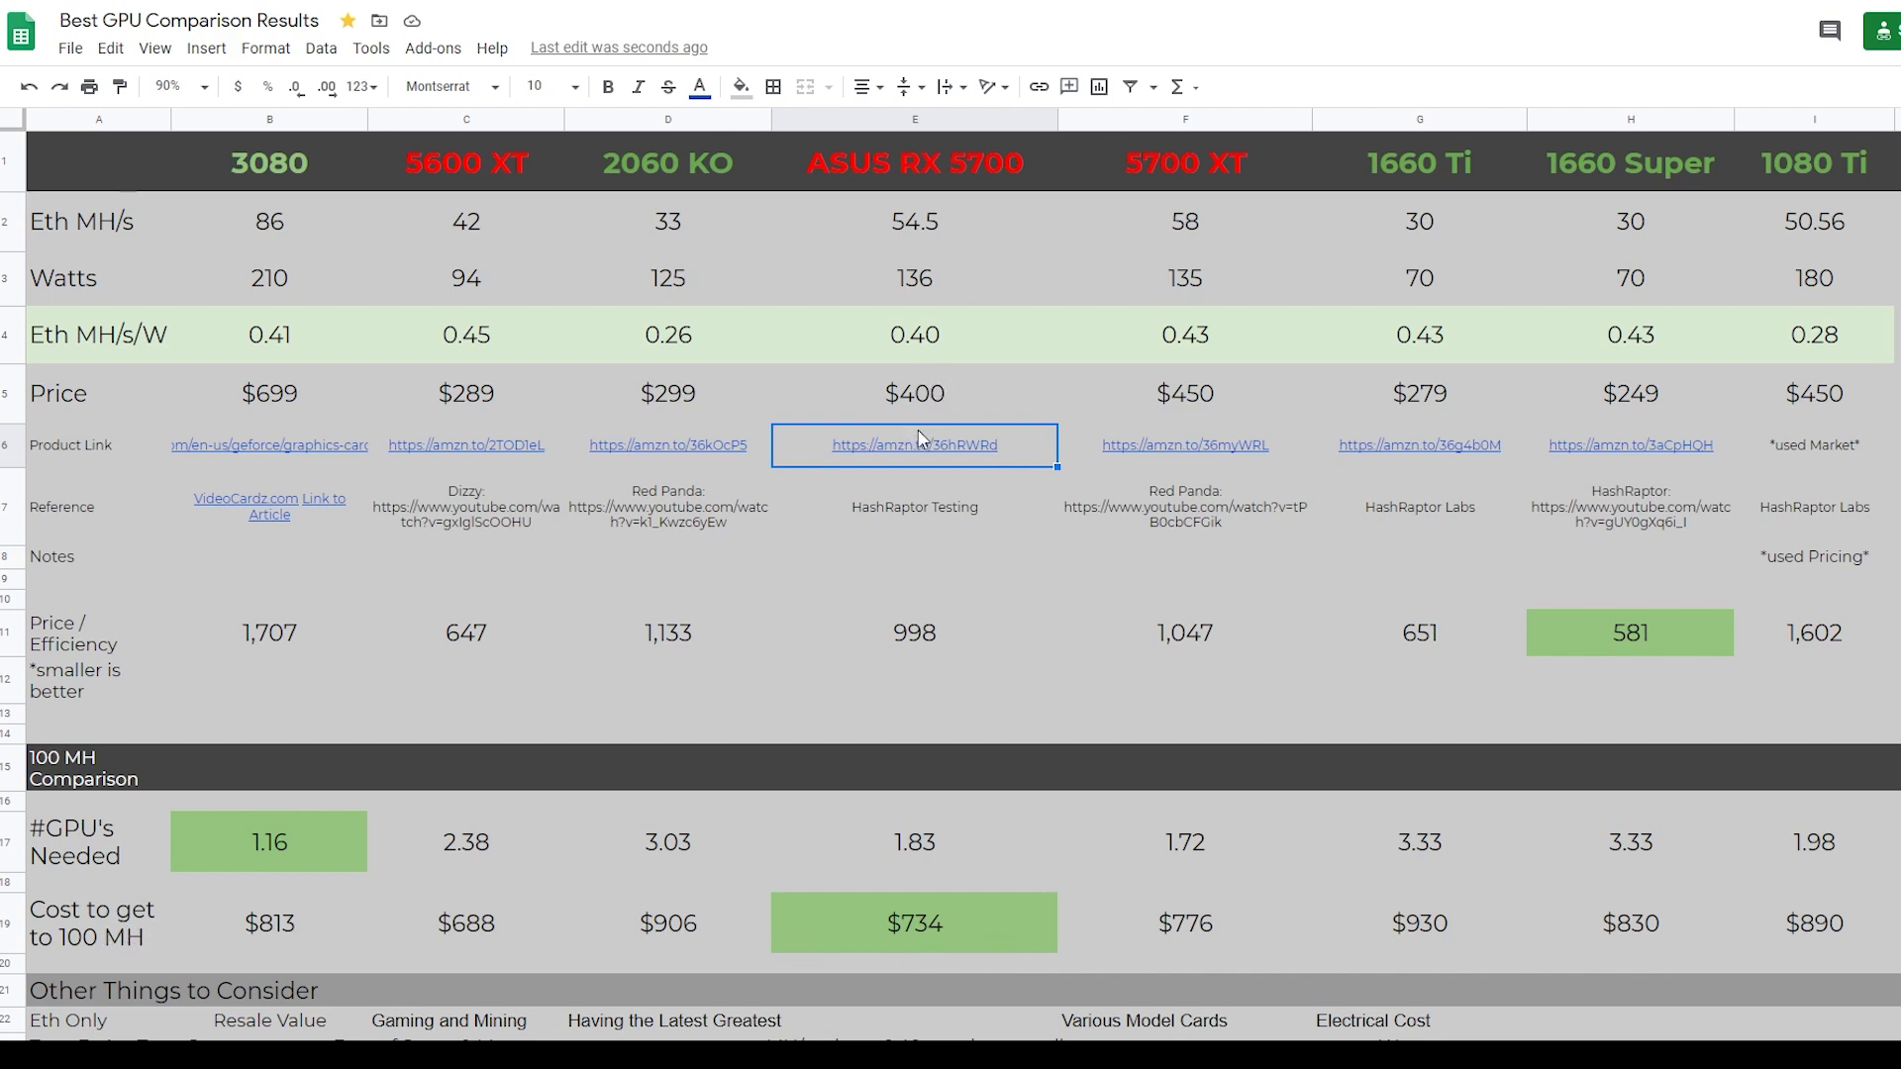
click(474, 930)
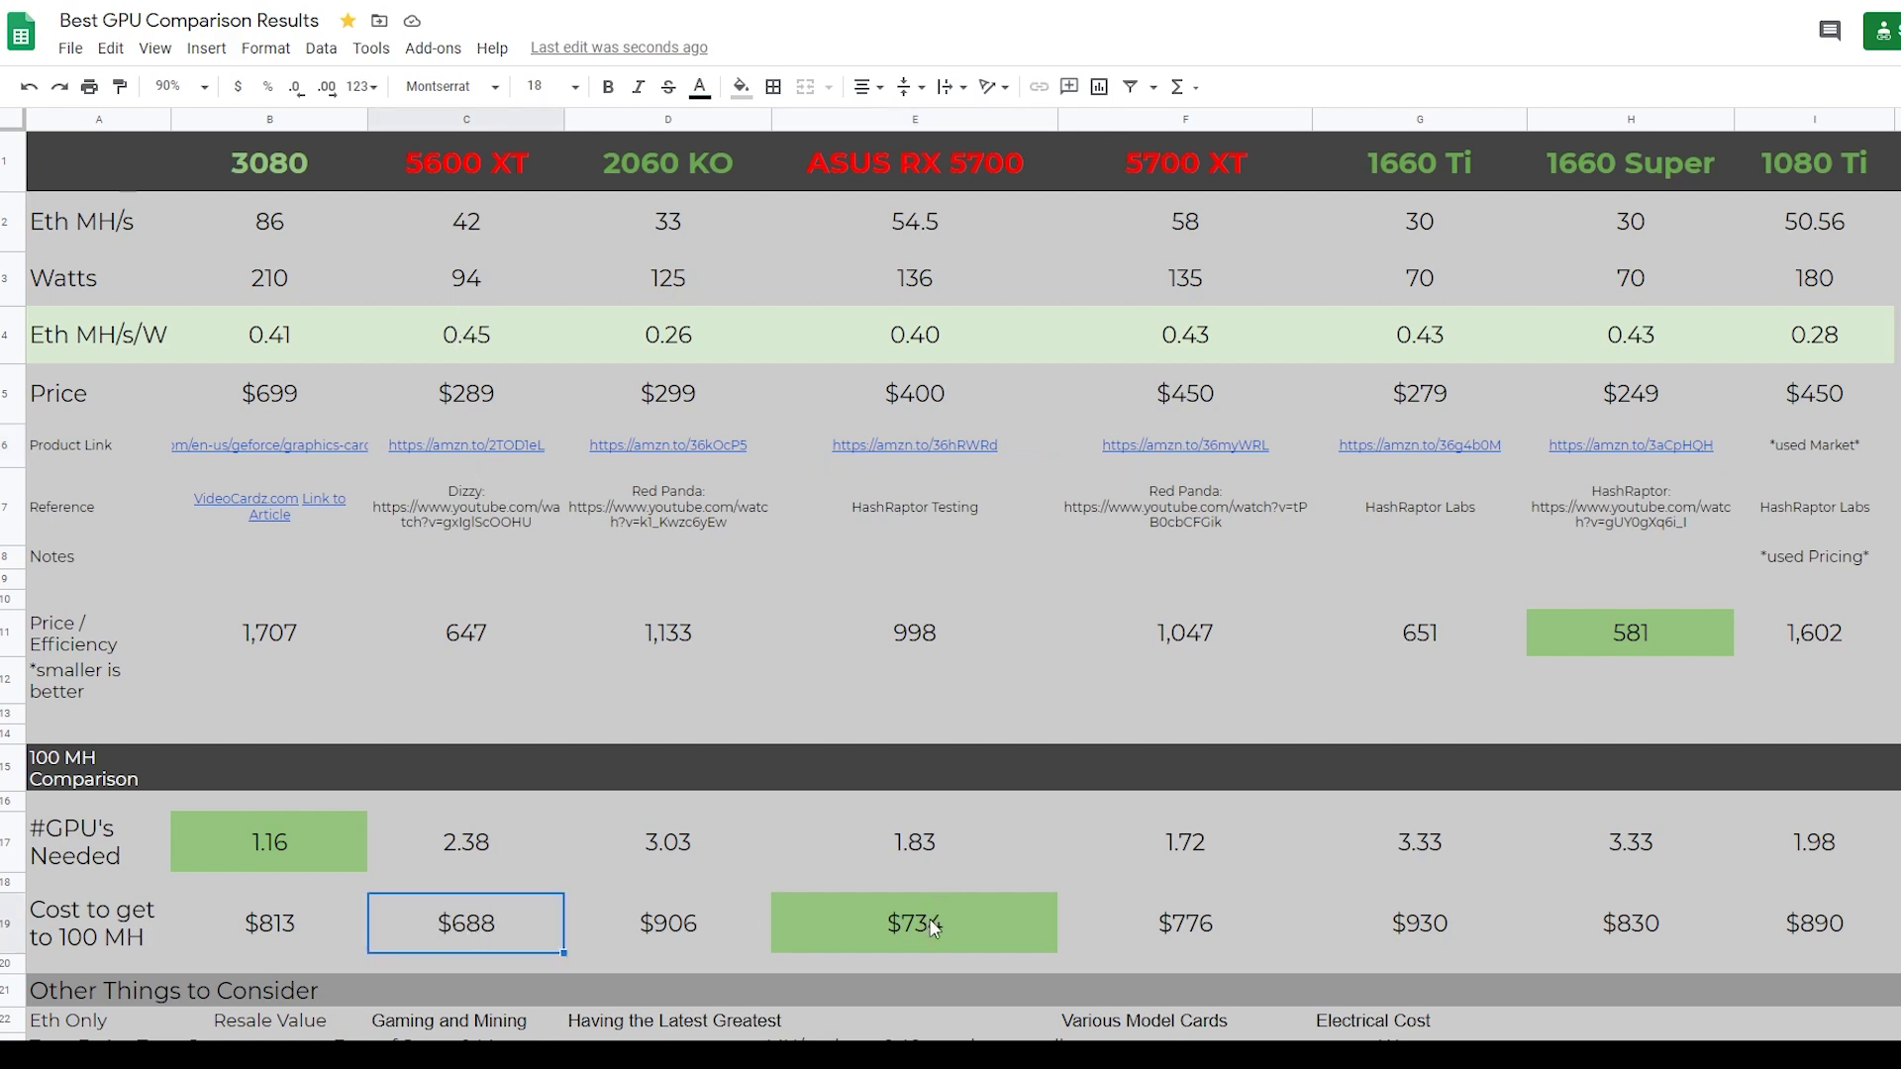
- Set the ASUS RX 5700 price back to $339
click(937, 393)
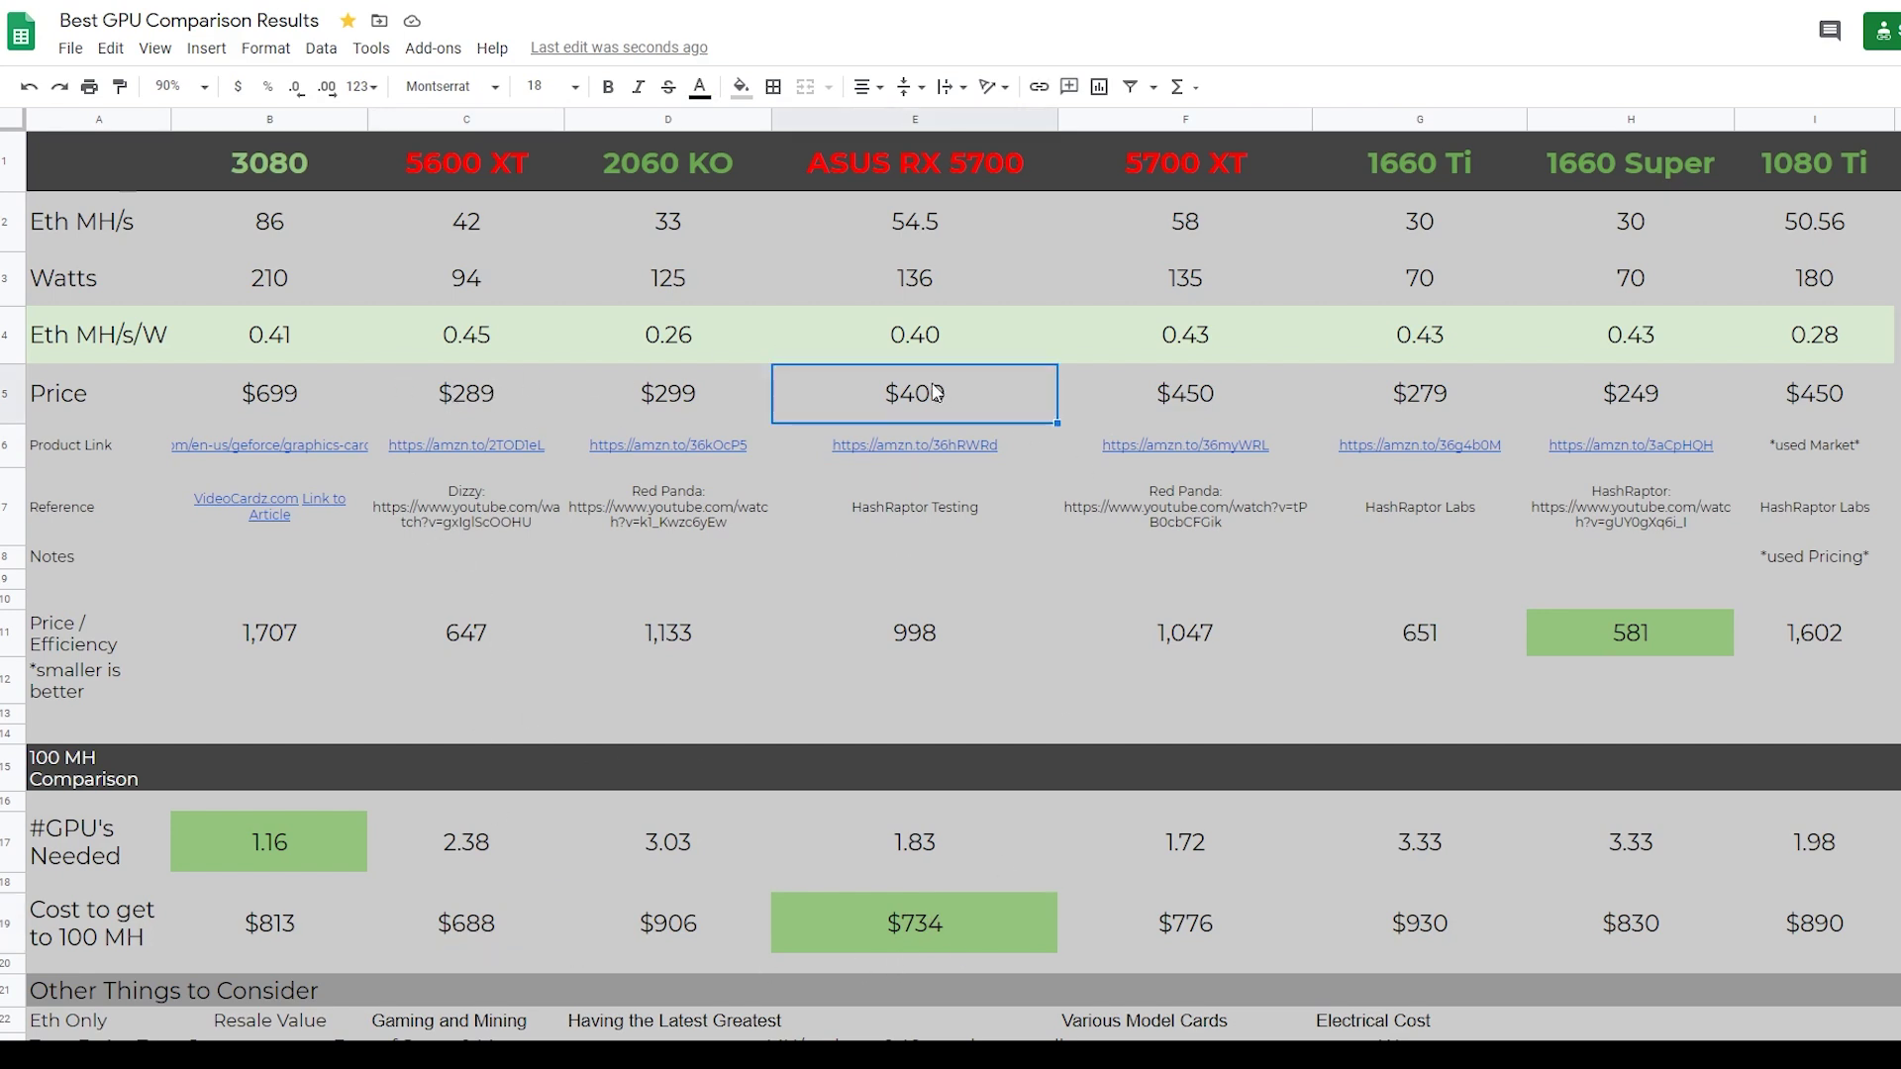
text(339)
key(Return)
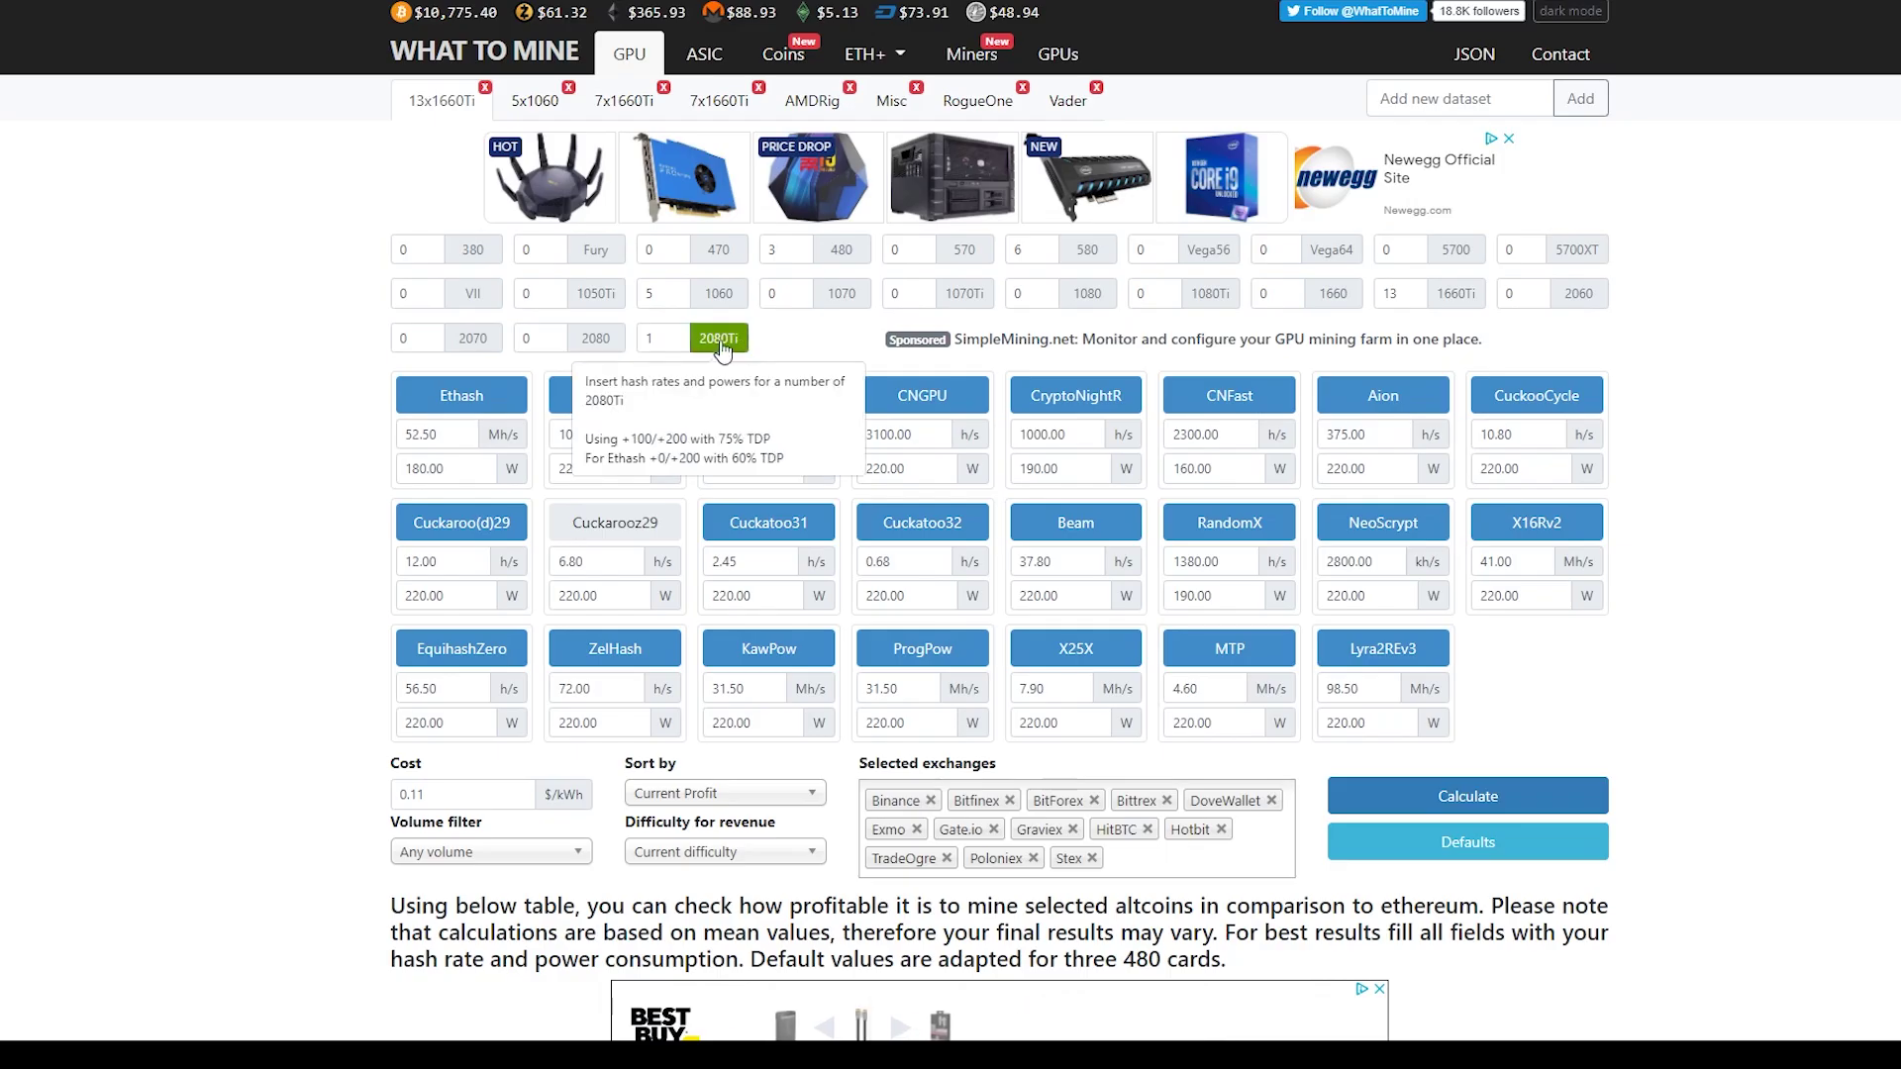
- Calculate mining profitability with the 2080Ti preset, and recalculate with Ethash set to 86 Mh/s and 210 W
click(1456, 794)
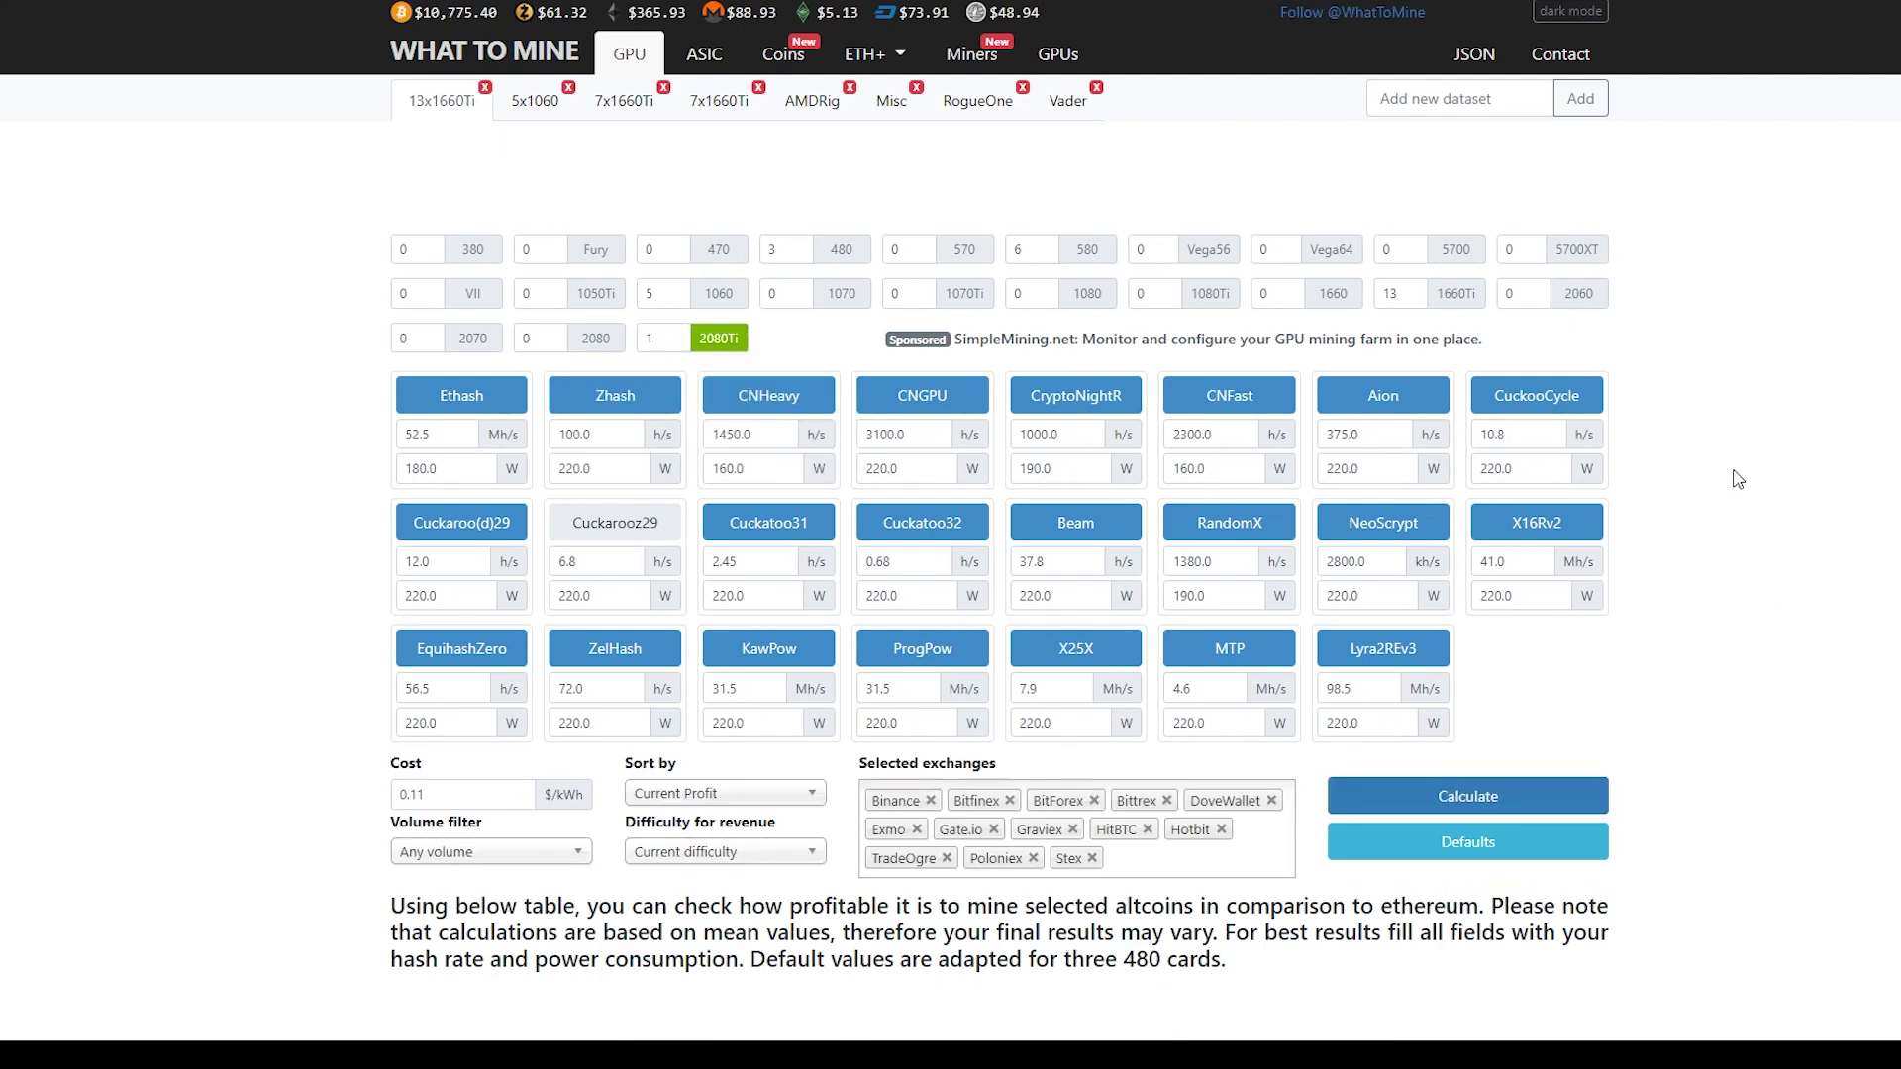
drag(465, 337, 377, 339)
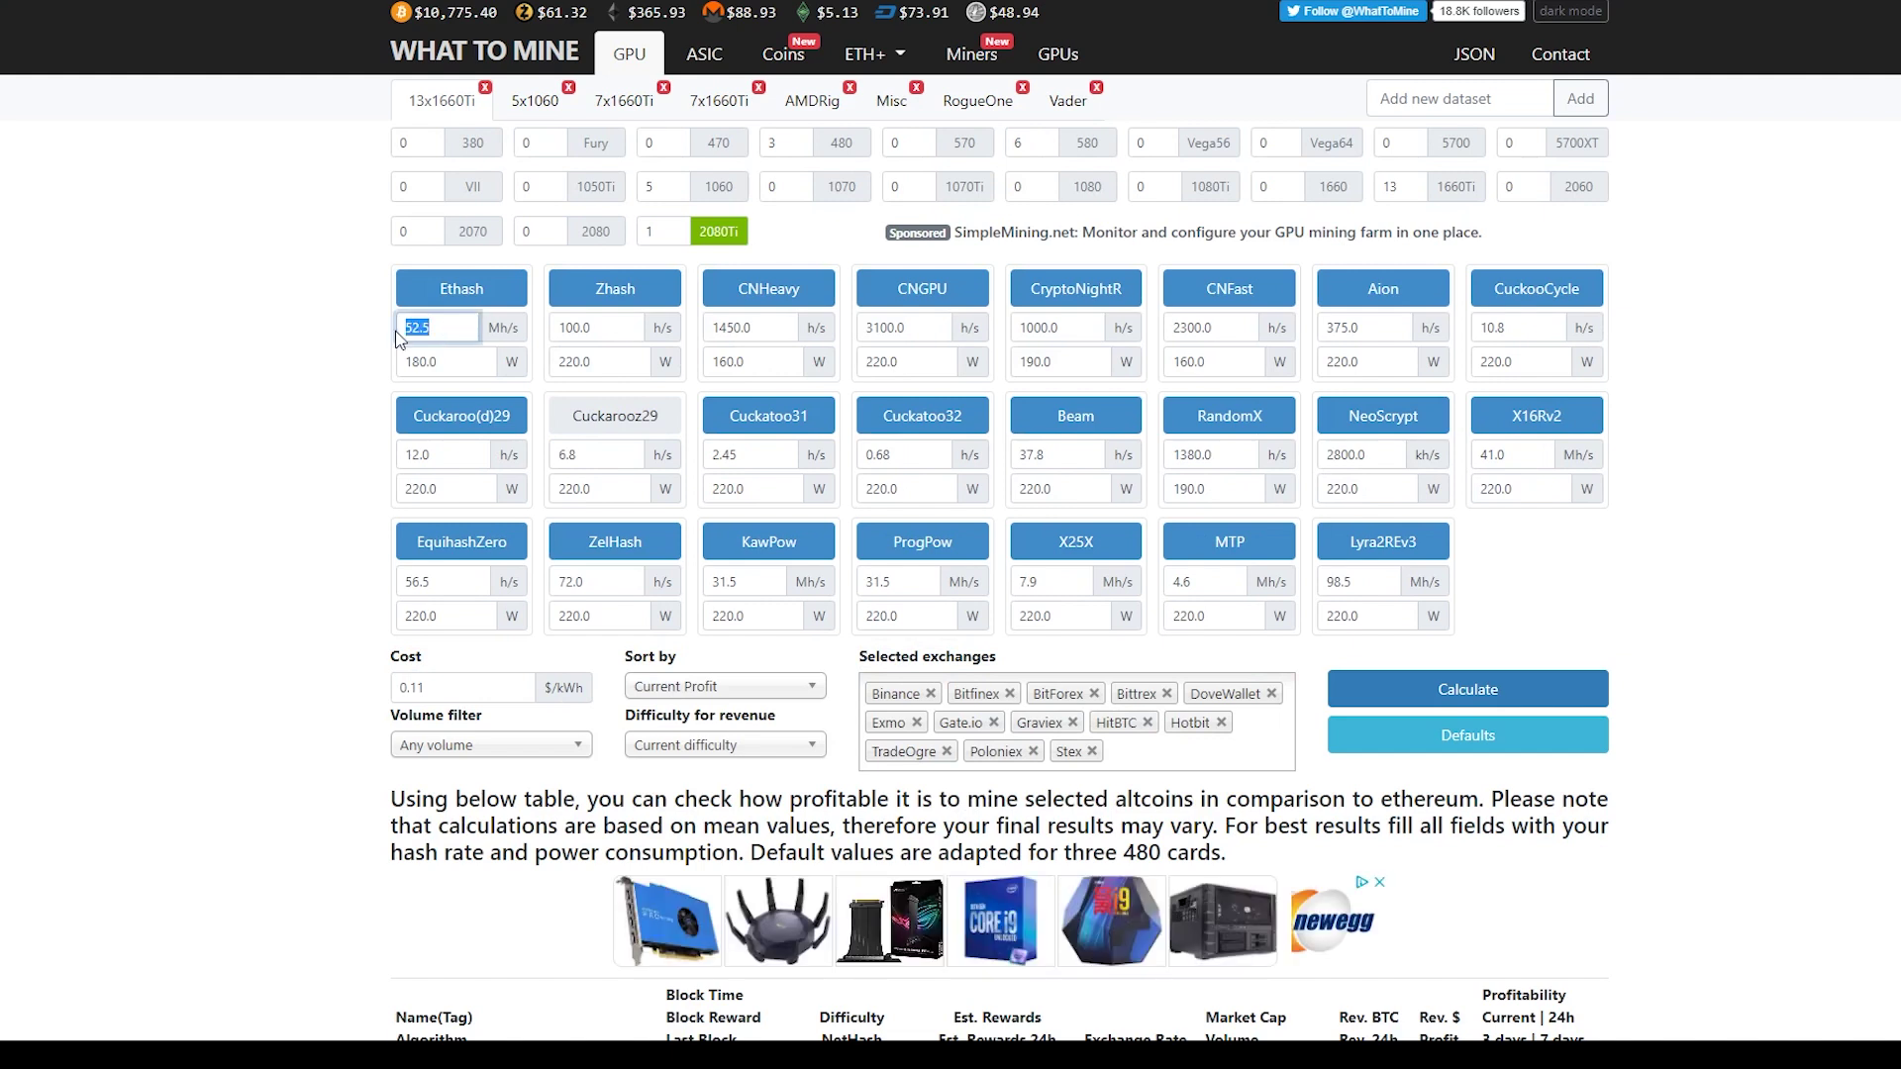
text(86)
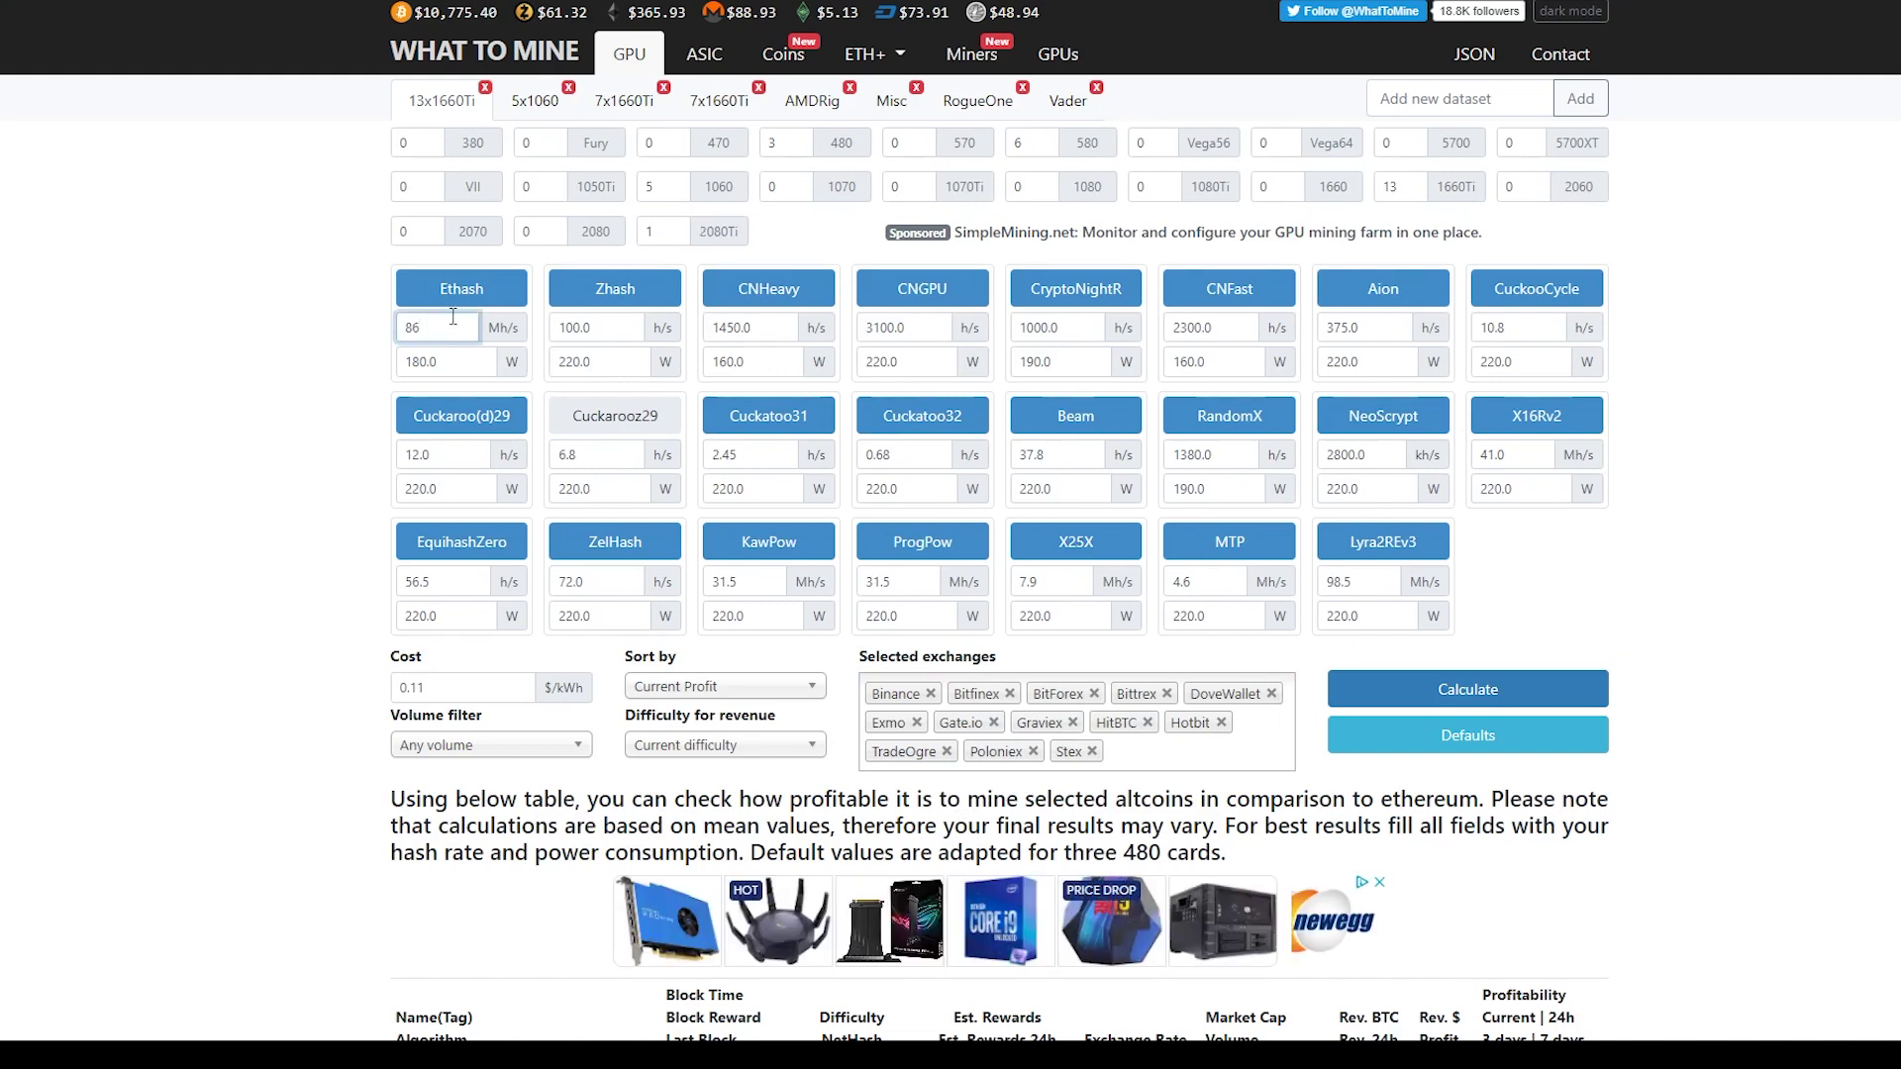
drag(451, 363, 397, 371)
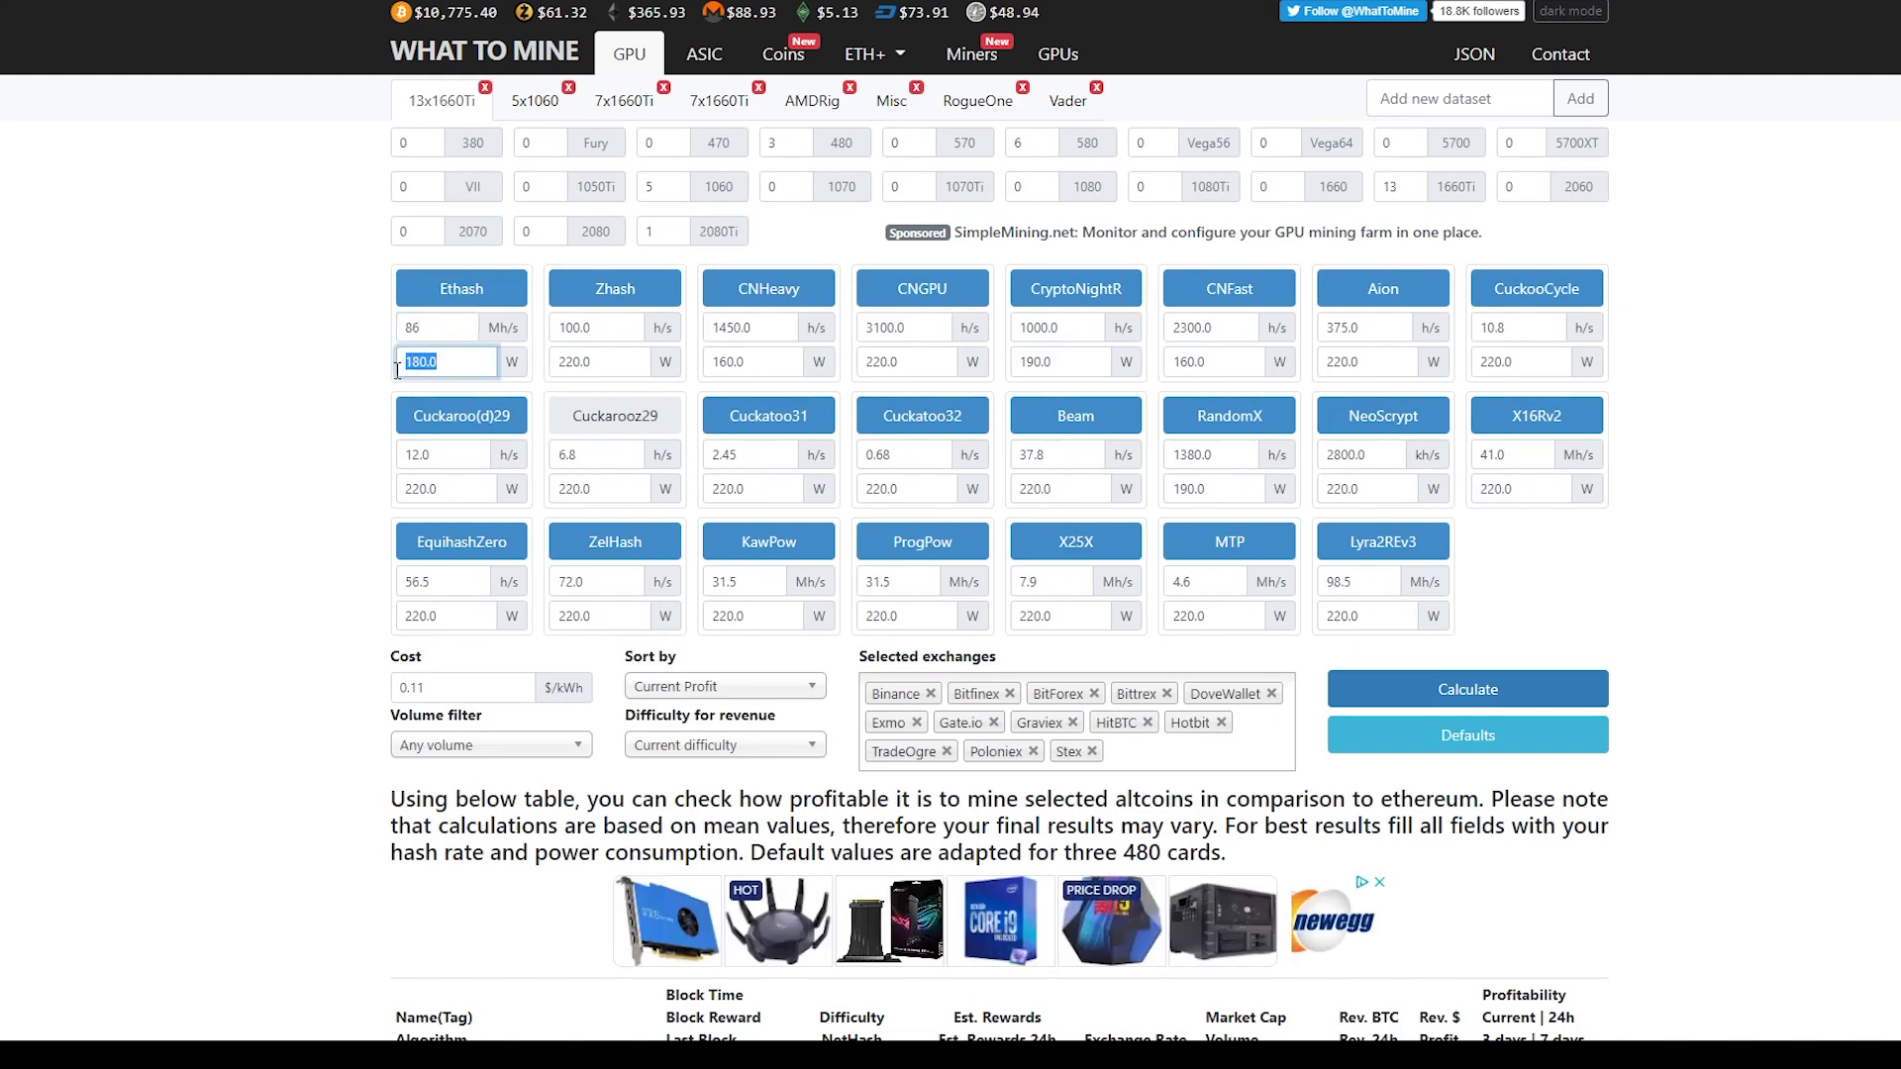
text(210)
key(Return)
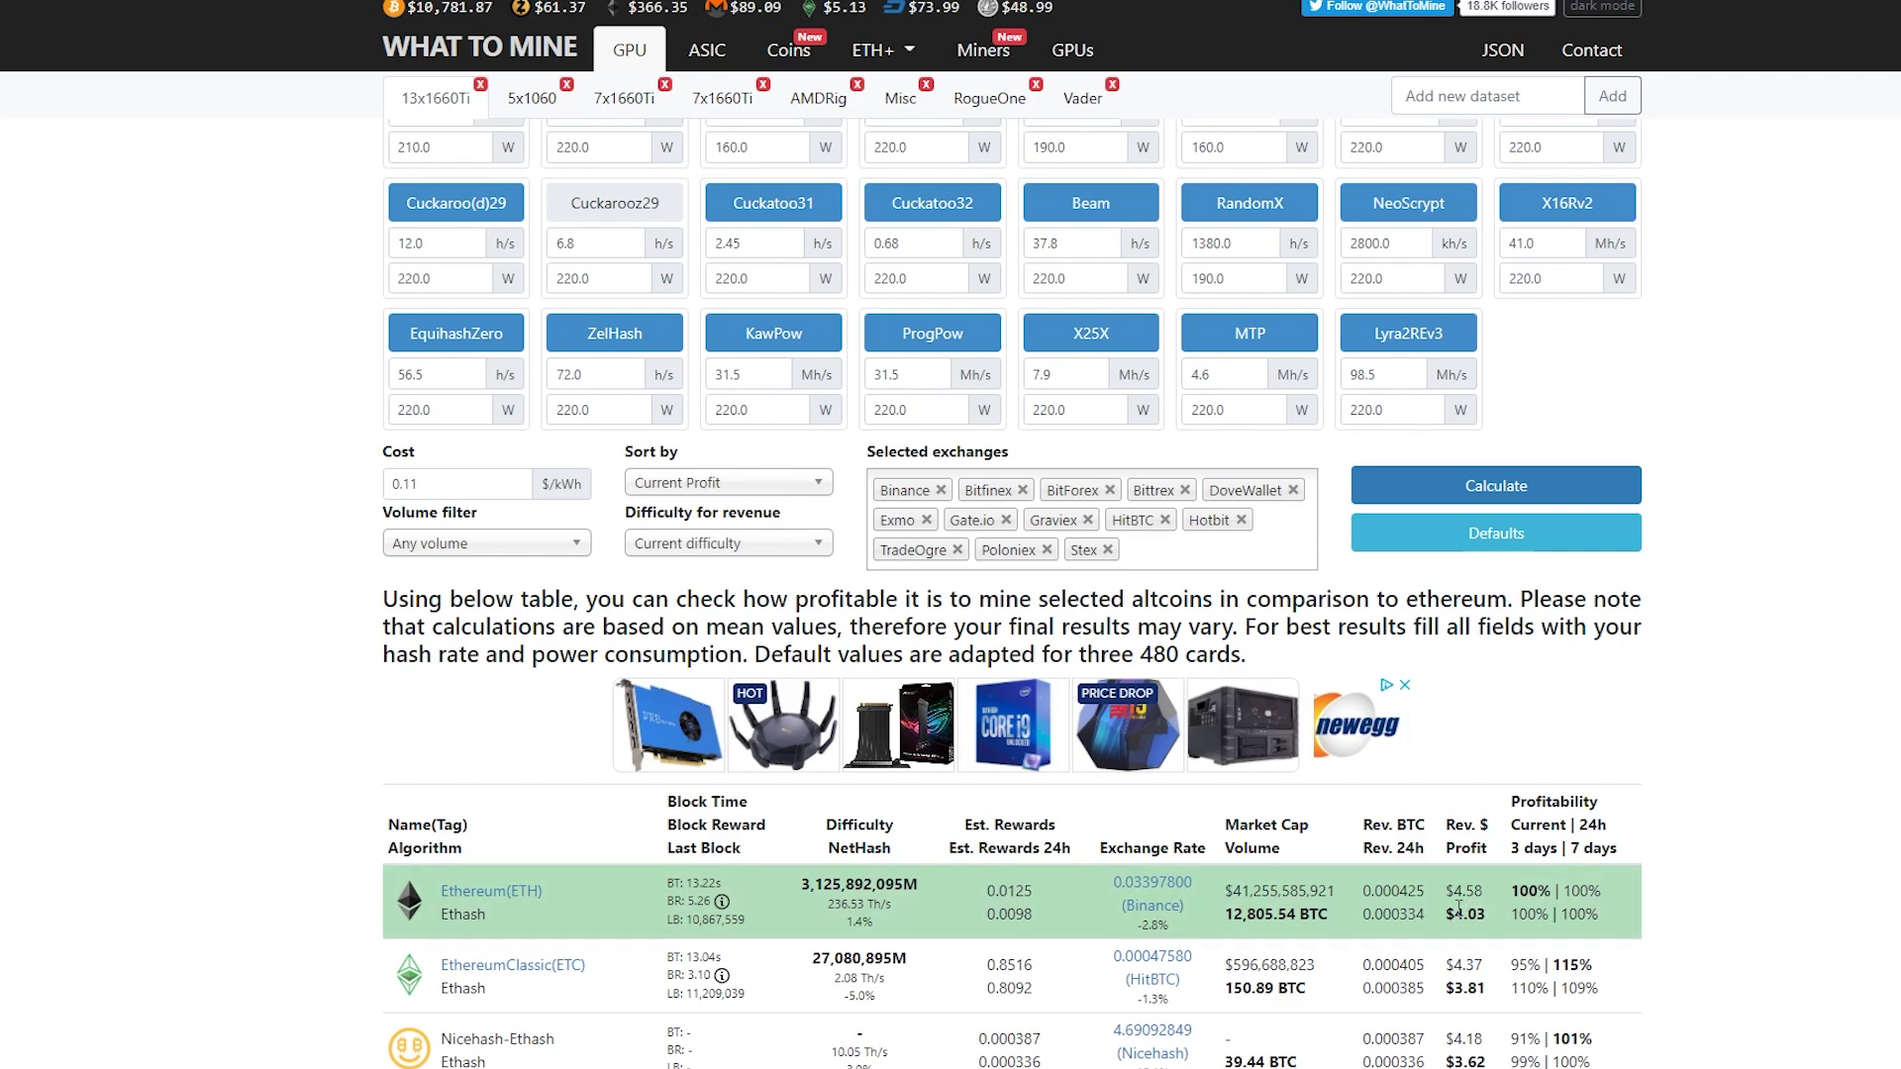
- Review the Ethash hash rate and power settings, the electricity cost, and Ethereum's revenue and profit in the coin table
scroll(1772, 903, up, 3)
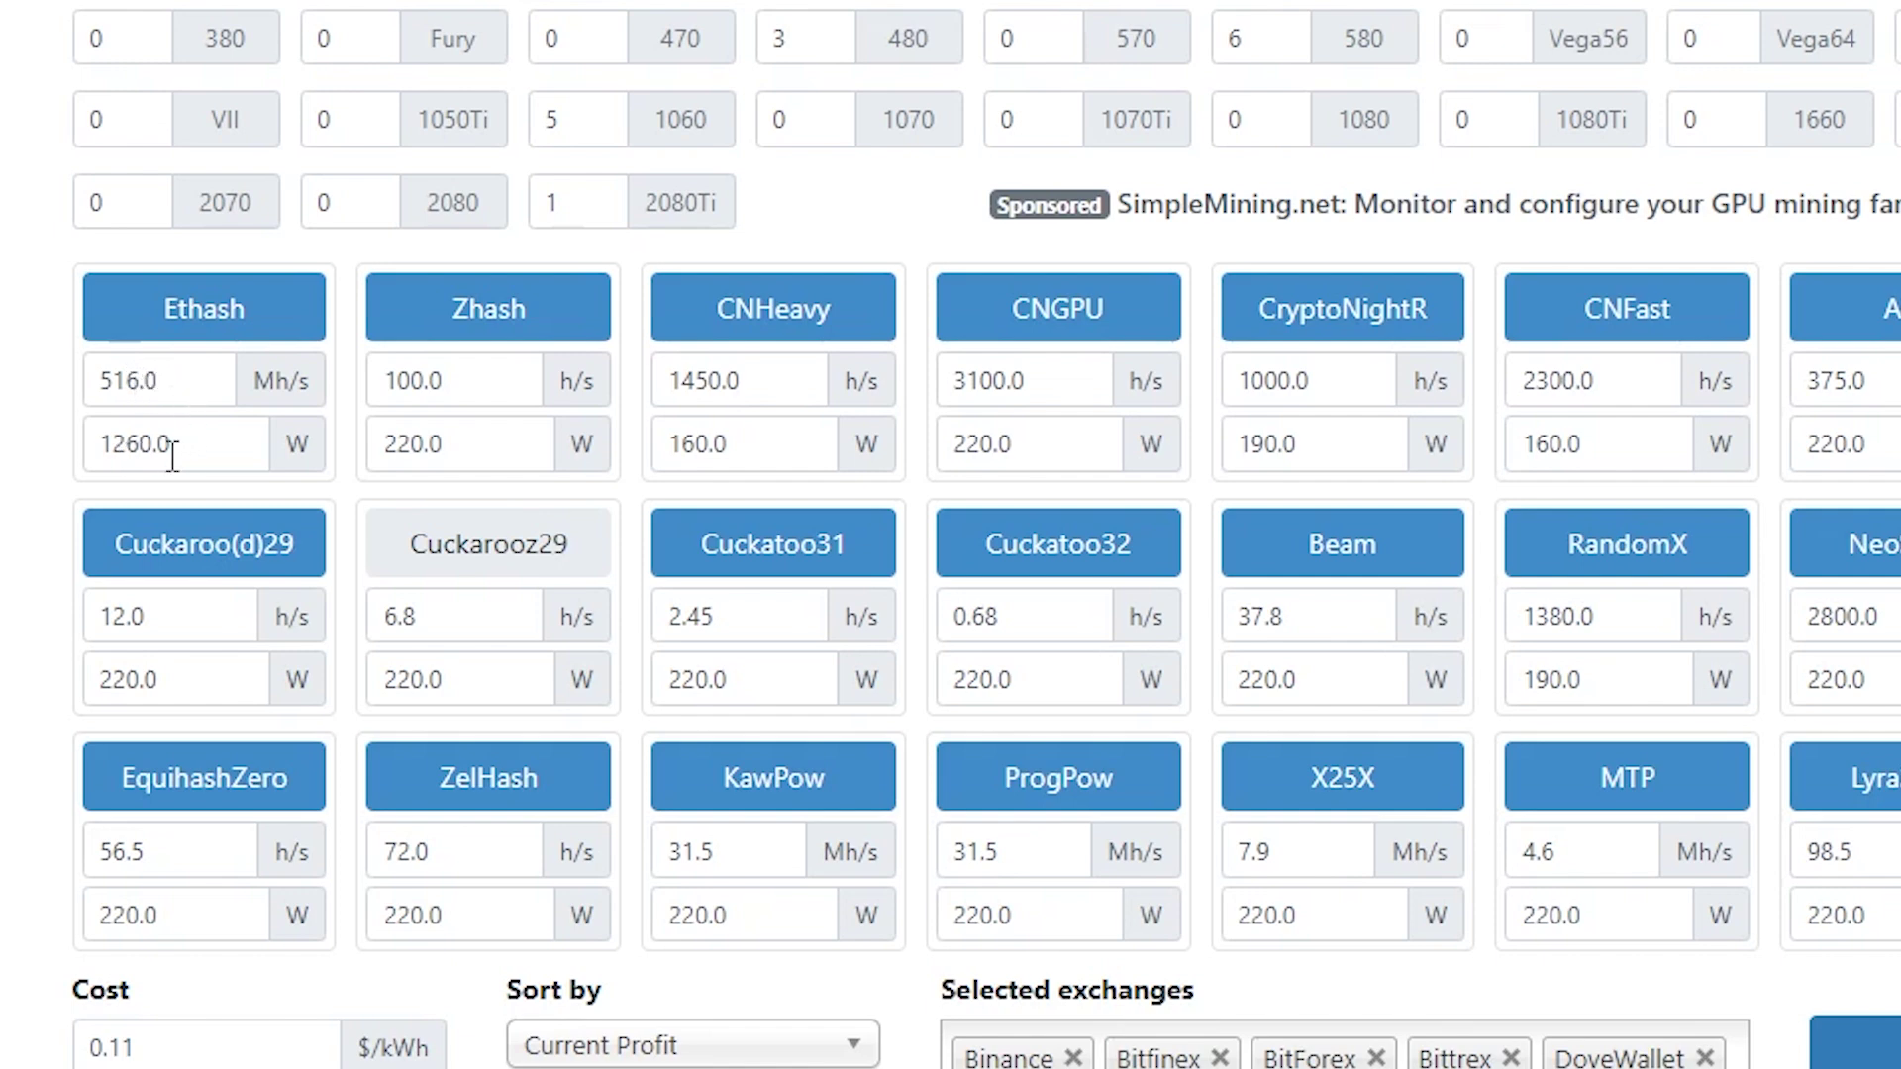
scroll(172, 456, down, 10)
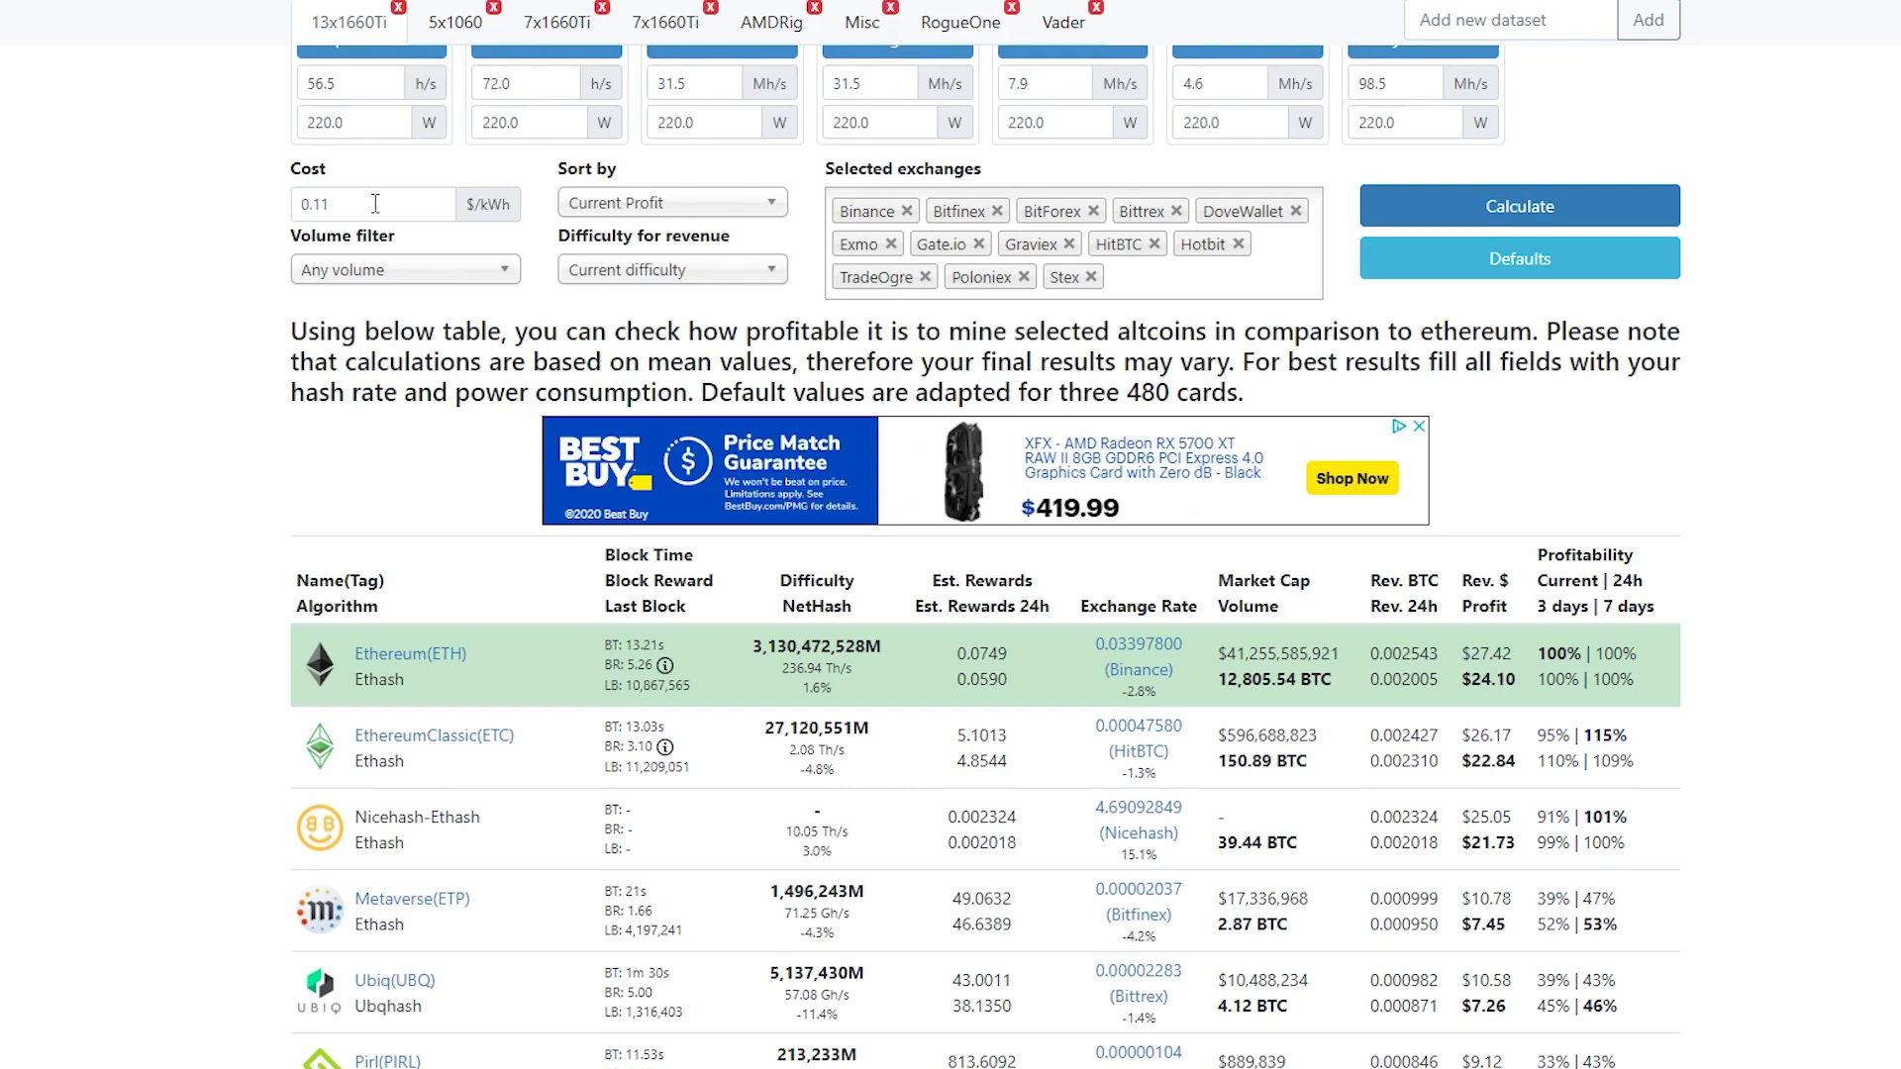
scroll(1832, 671, up, 1)
scroll(1828, 662, up, 3)
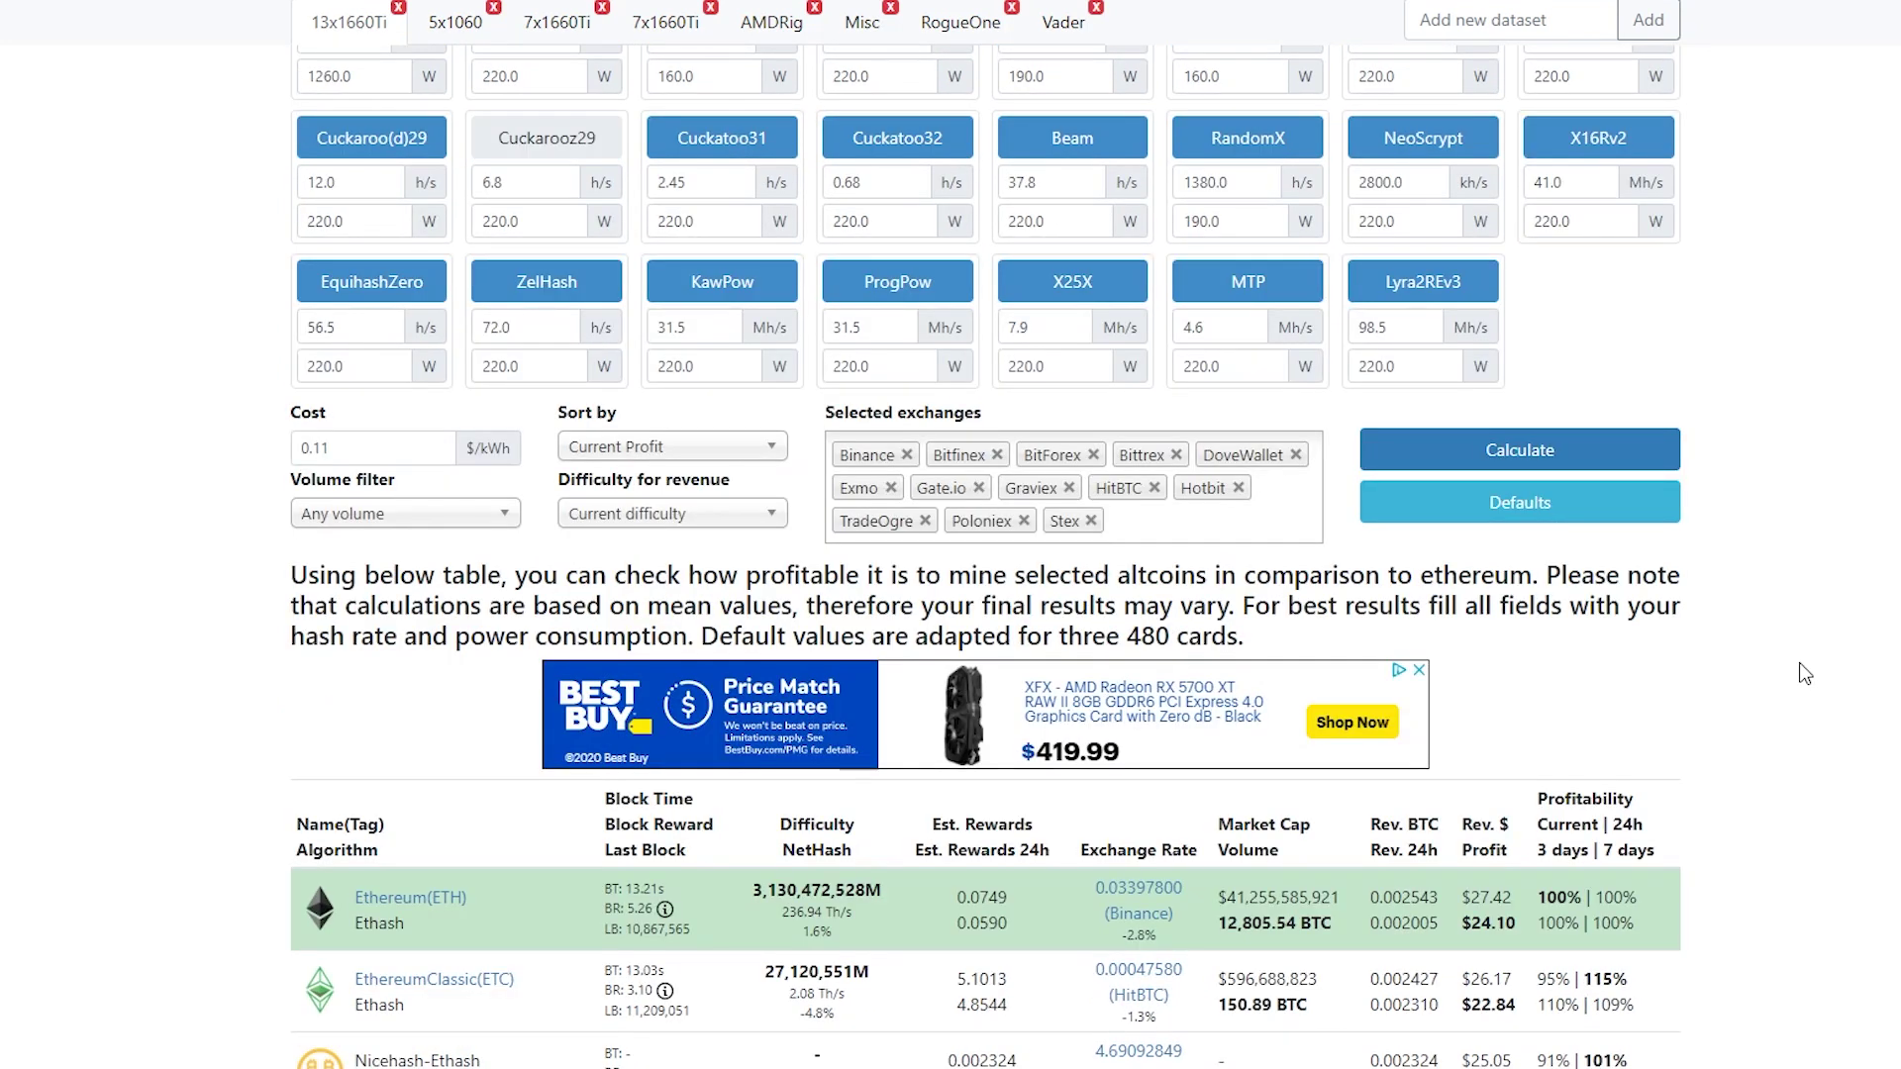
scroll(1802, 670, down, 1)
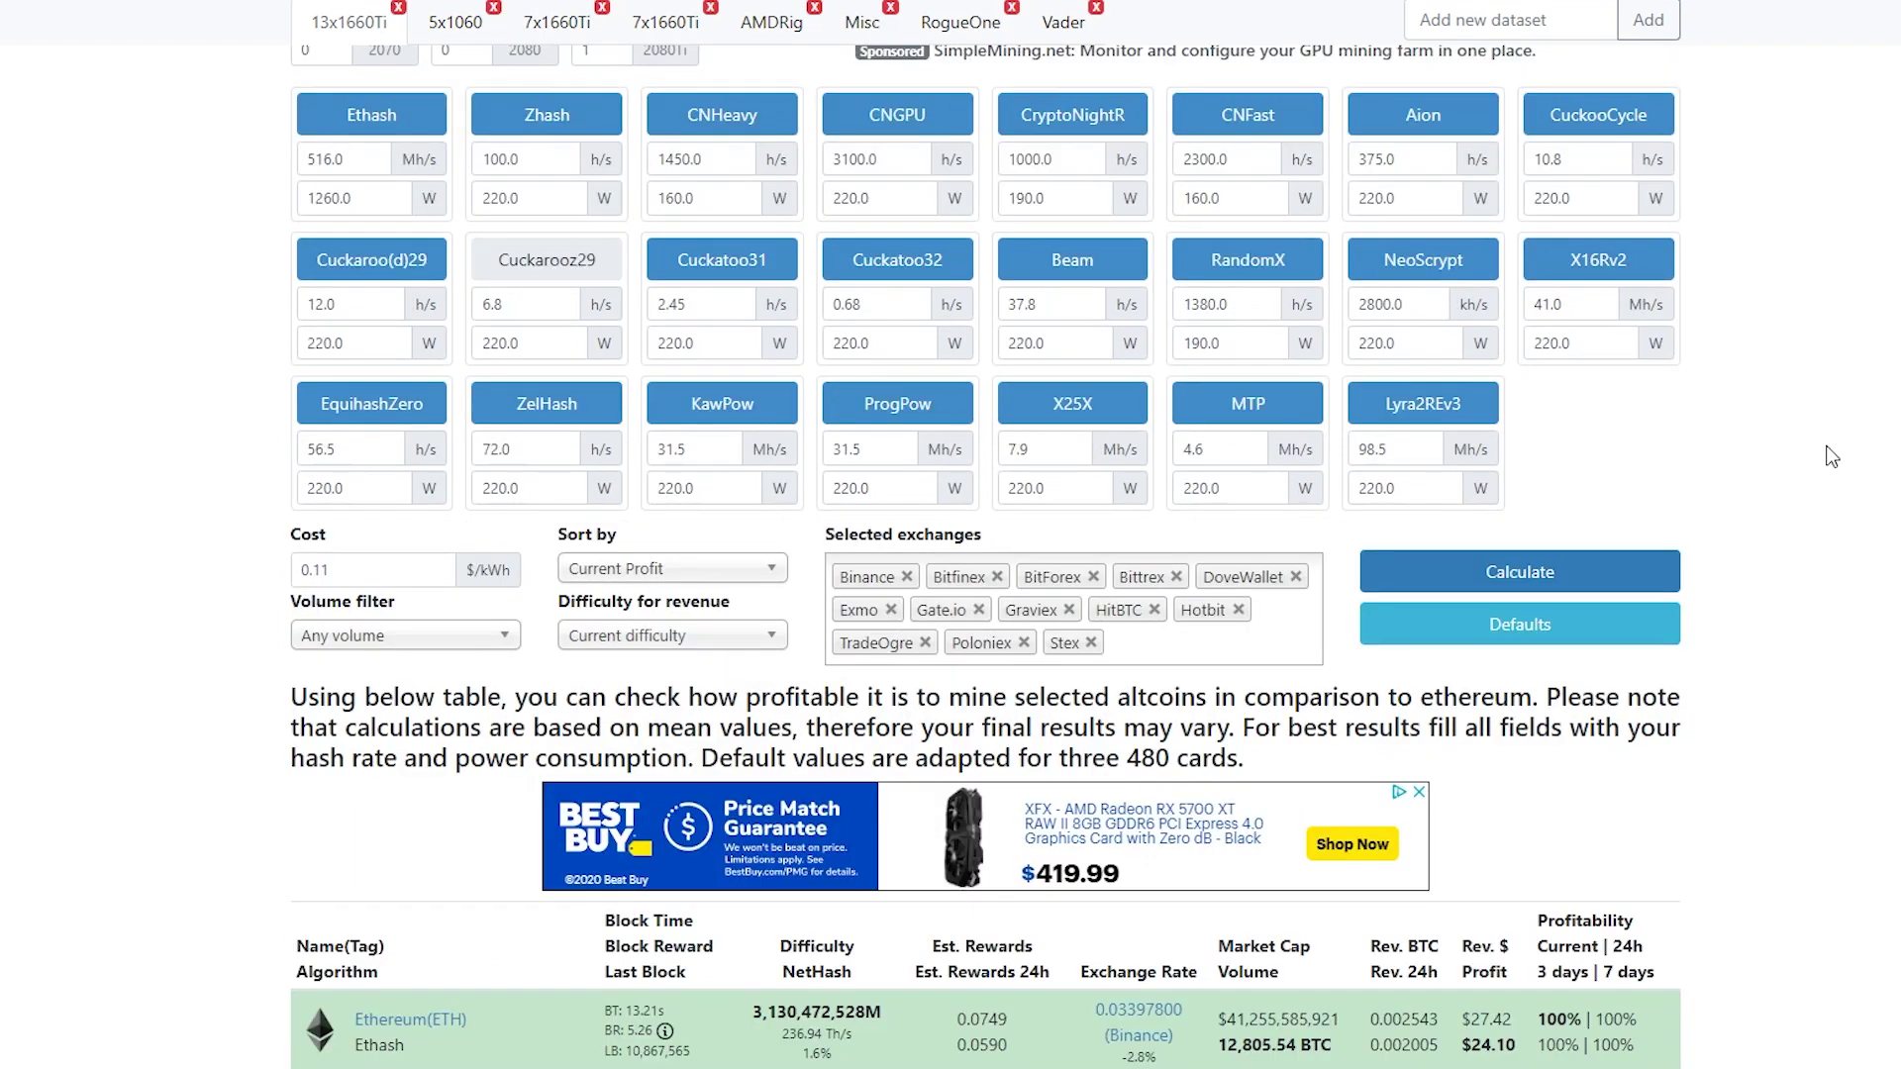